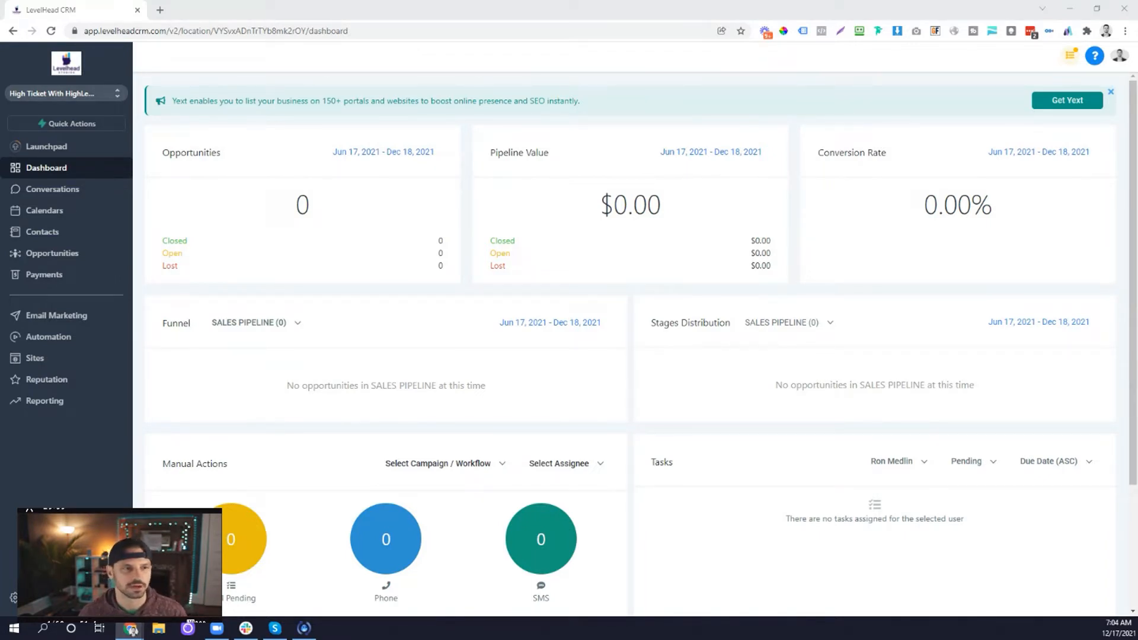
# Open the automation workflows and look through the workflows in the 01. INBOUND WEB COMMUNICATION folder
pyautogui.click(73, 336)
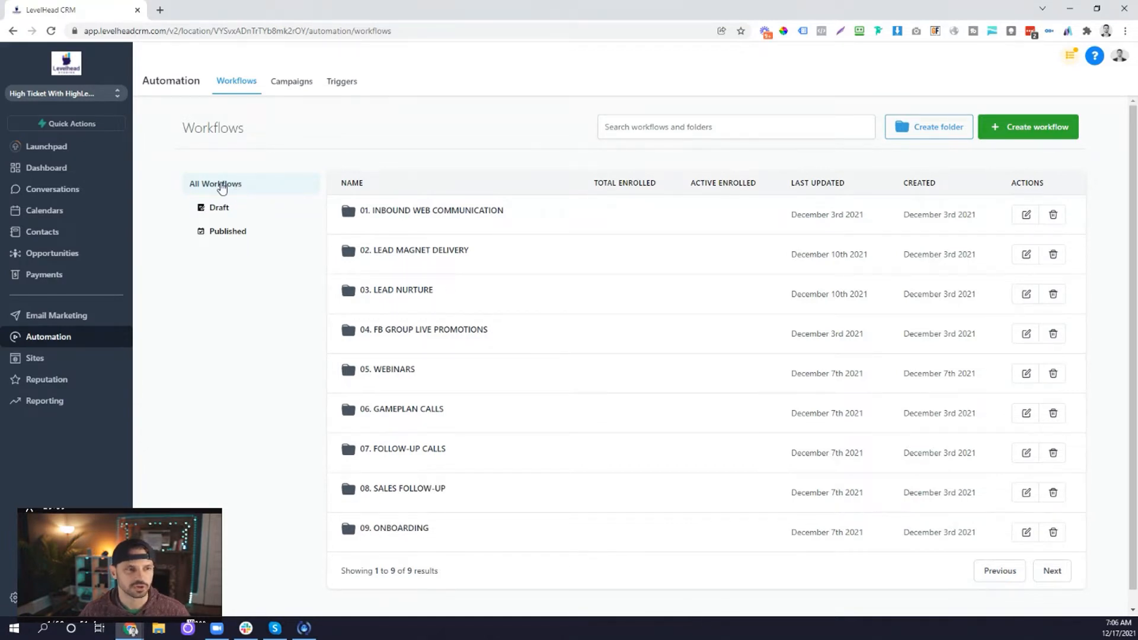
pyautogui.click(230, 208)
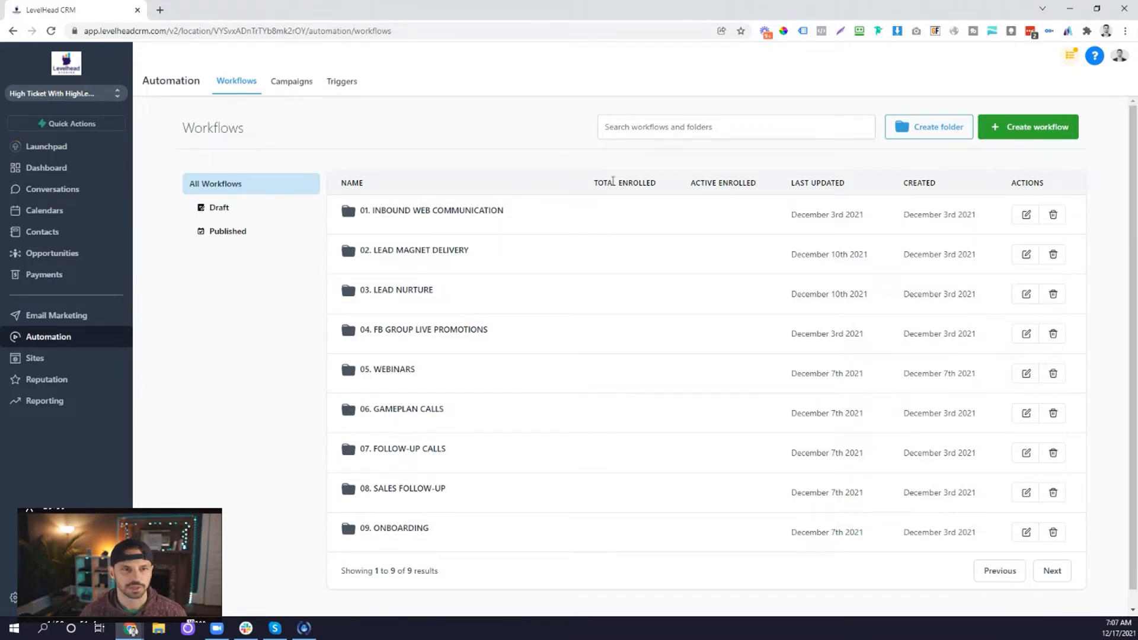
pyautogui.click(440, 216)
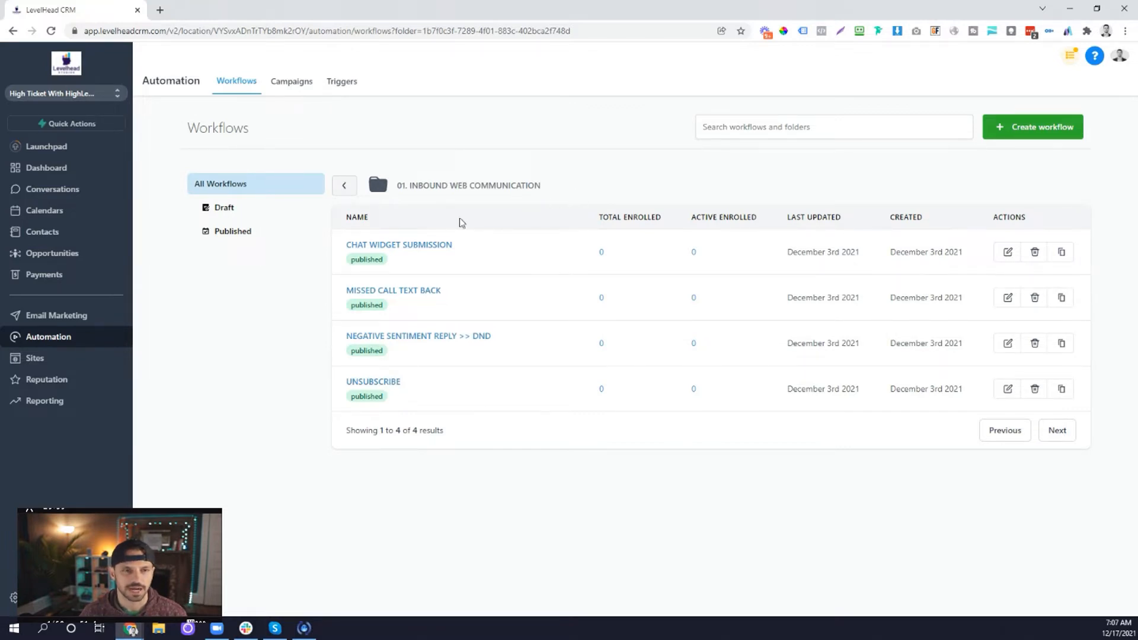
pyautogui.moveTo(556, 254)
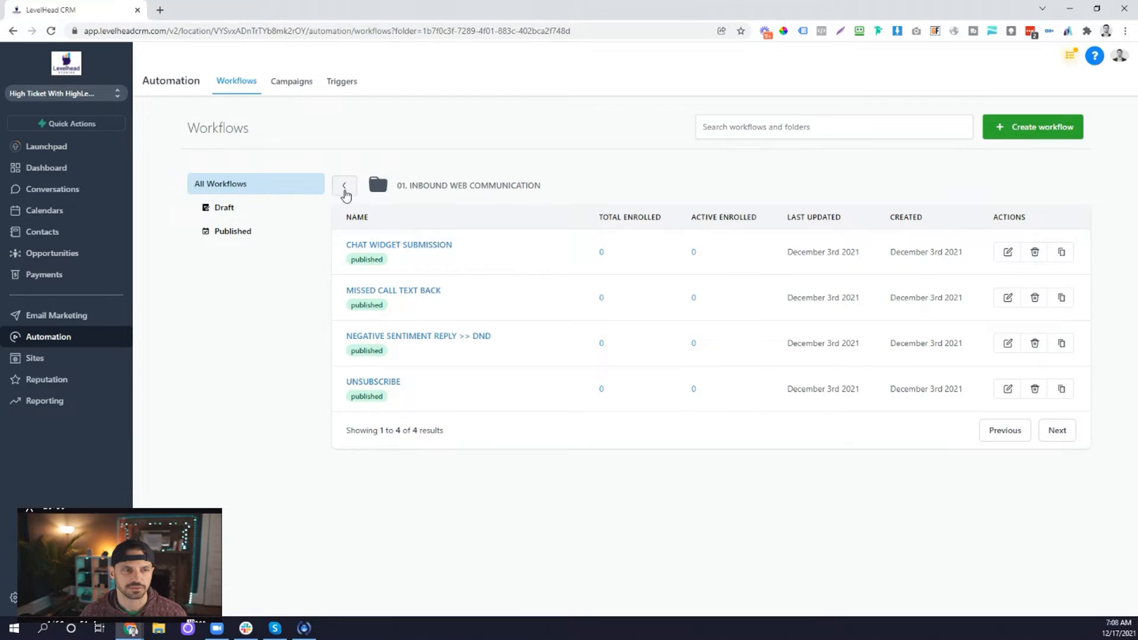
pyautogui.click(344, 187)
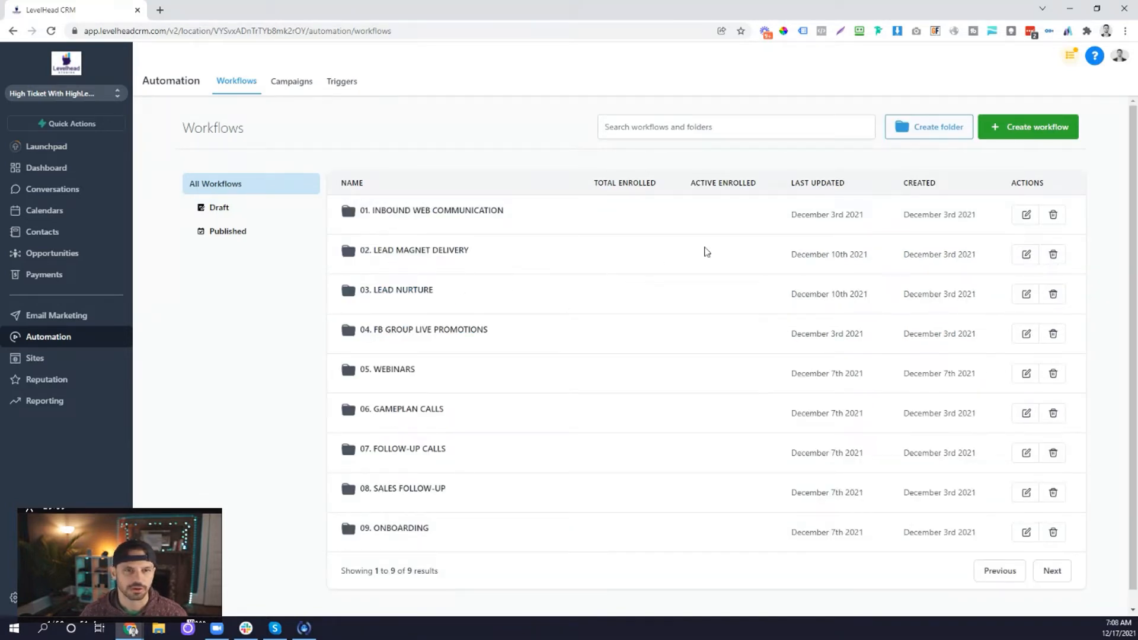
pyautogui.click(909, 134)
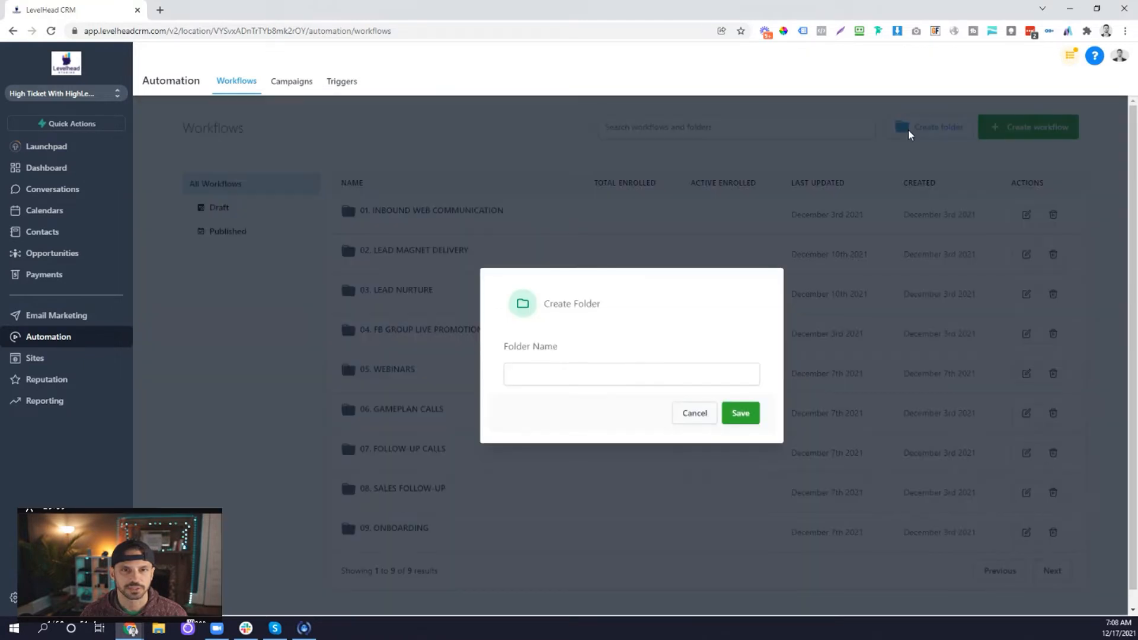
pyautogui.click(590, 373)
pyautogui.write('01')
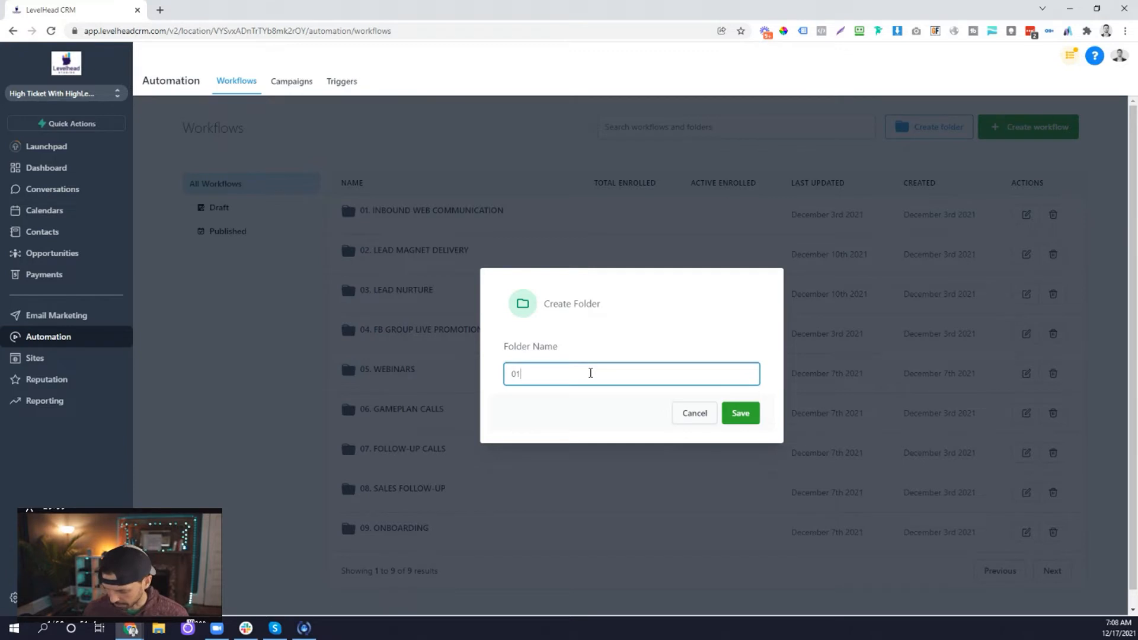
pyautogui.write('.')
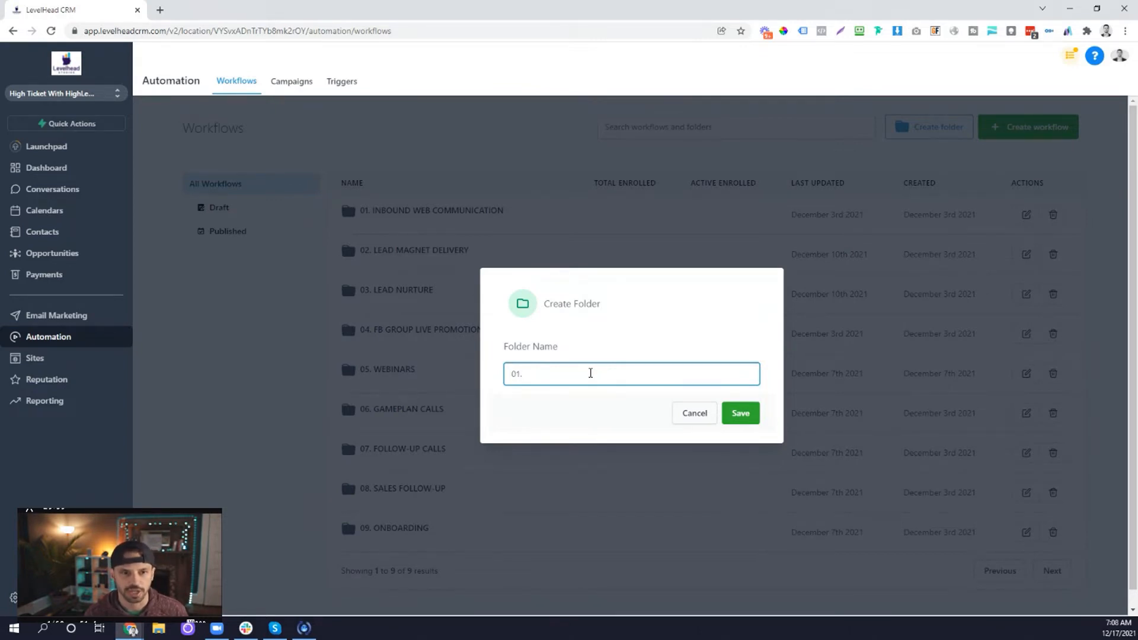
pyautogui.click(693, 418)
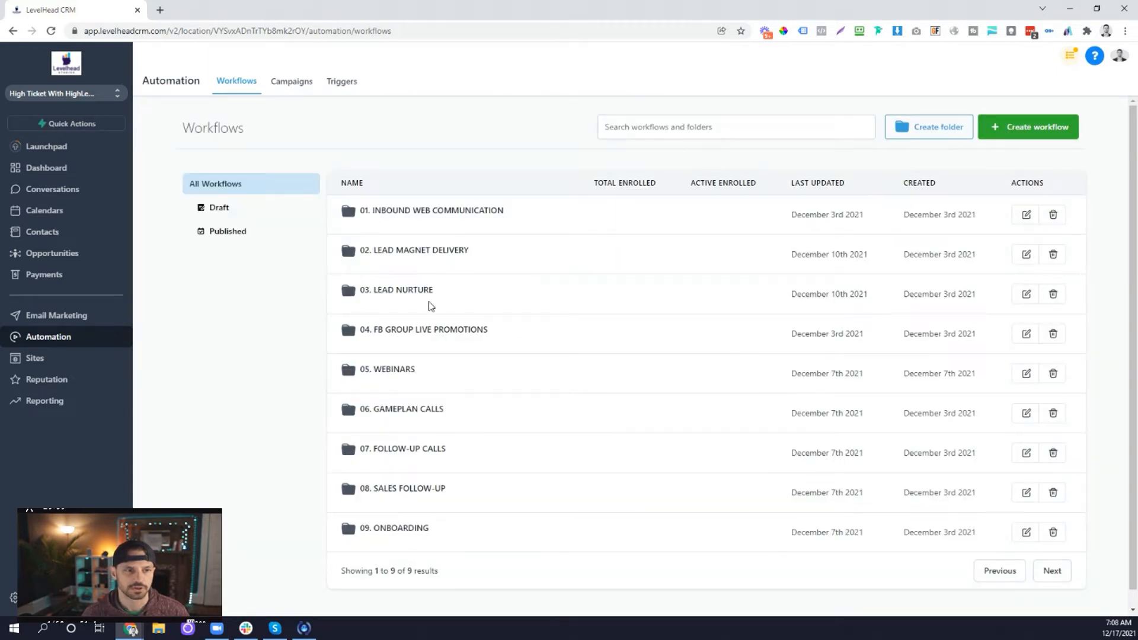
# Open the 02. LEAD MAGNET DELIVERY workflow folder
pyautogui.click(445, 251)
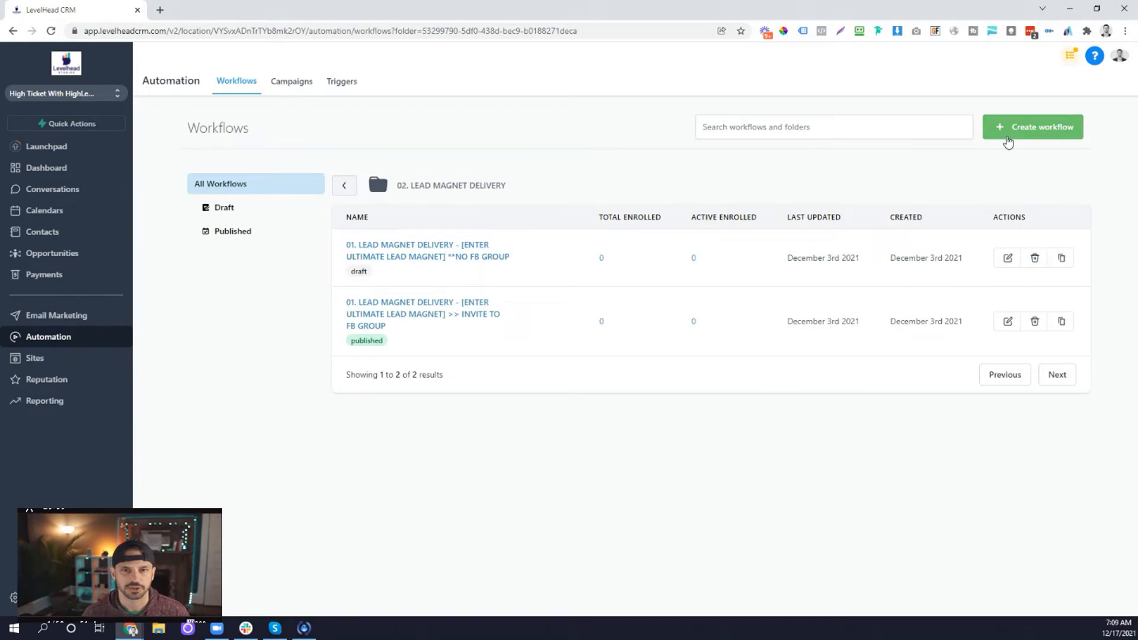
# Create a workflow in this folder by importing the campaign "1. LEAD MAGNET DELIVERY - FB ADS CHEAT SHEET >> INVITE TO FB GROUP"
pyautogui.click(1008, 142)
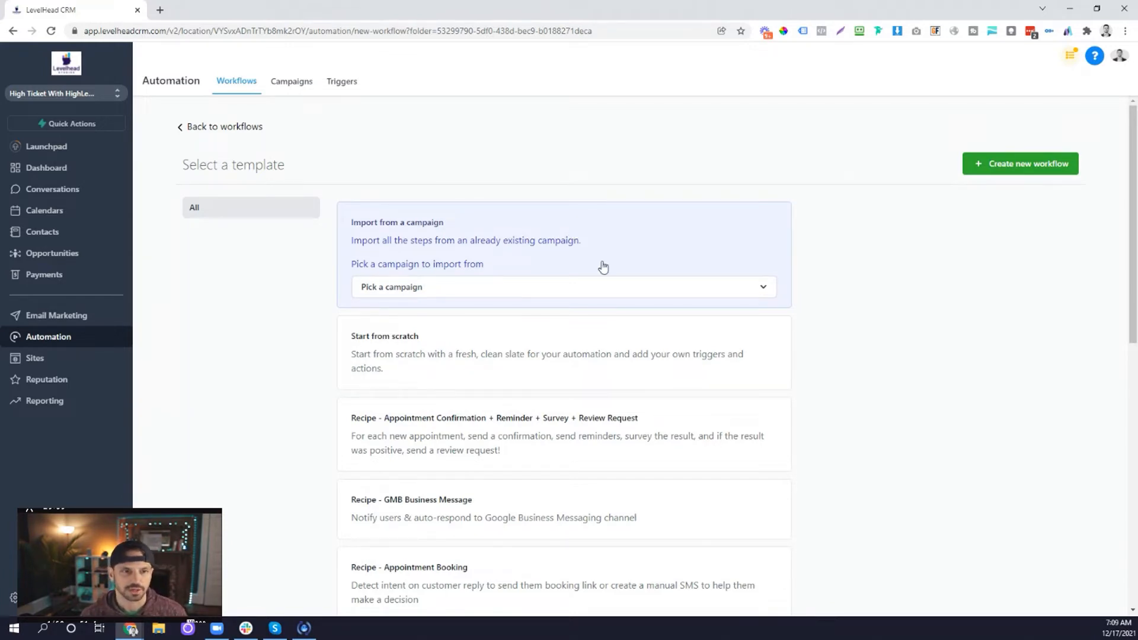
pyautogui.click(628, 292)
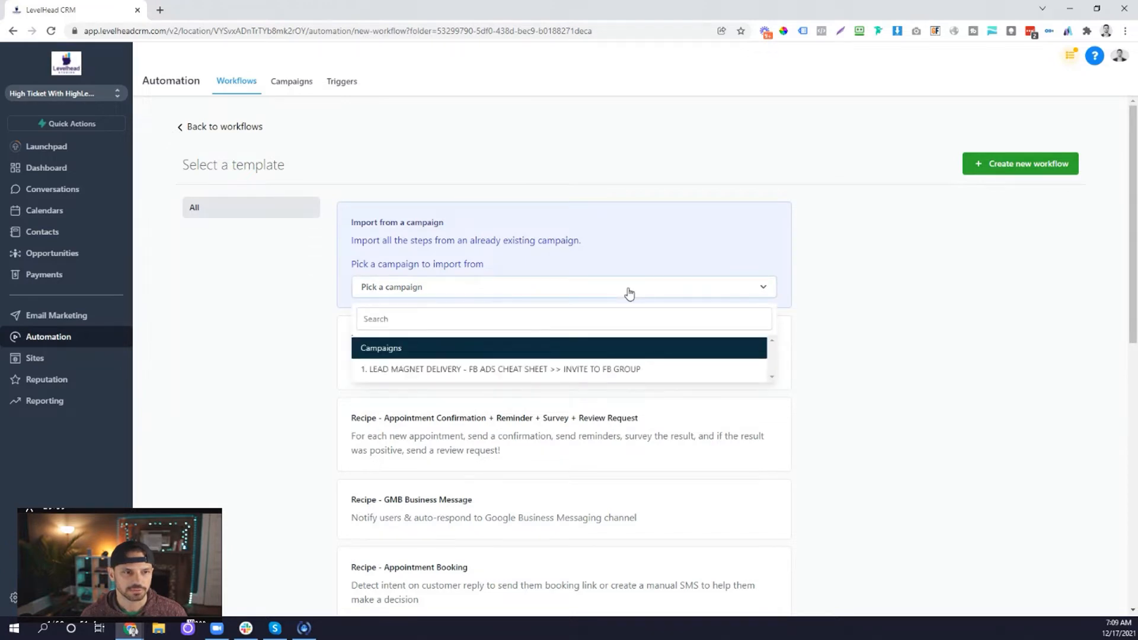
pyautogui.click(628, 293)
pyautogui.click(502, 289)
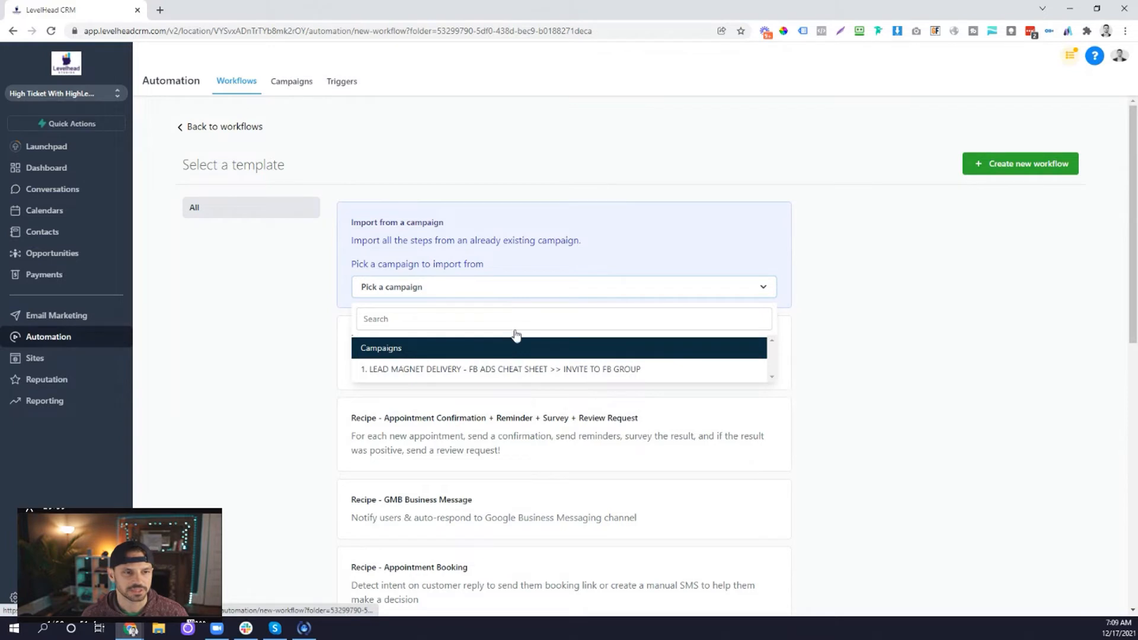
pyautogui.click(510, 373)
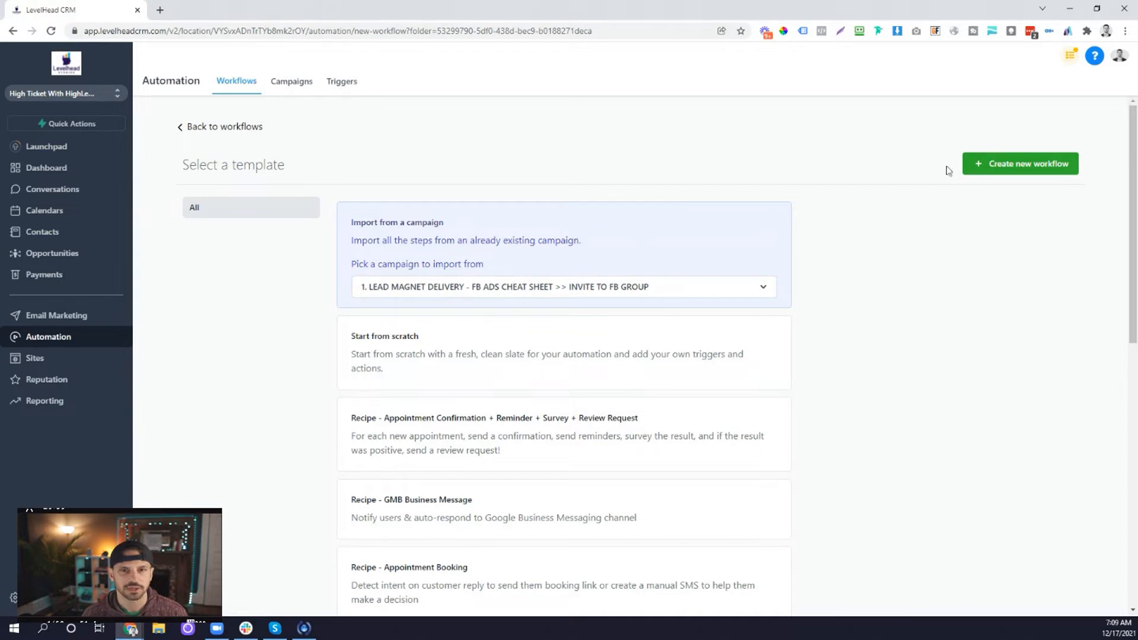
pyautogui.click(978, 164)
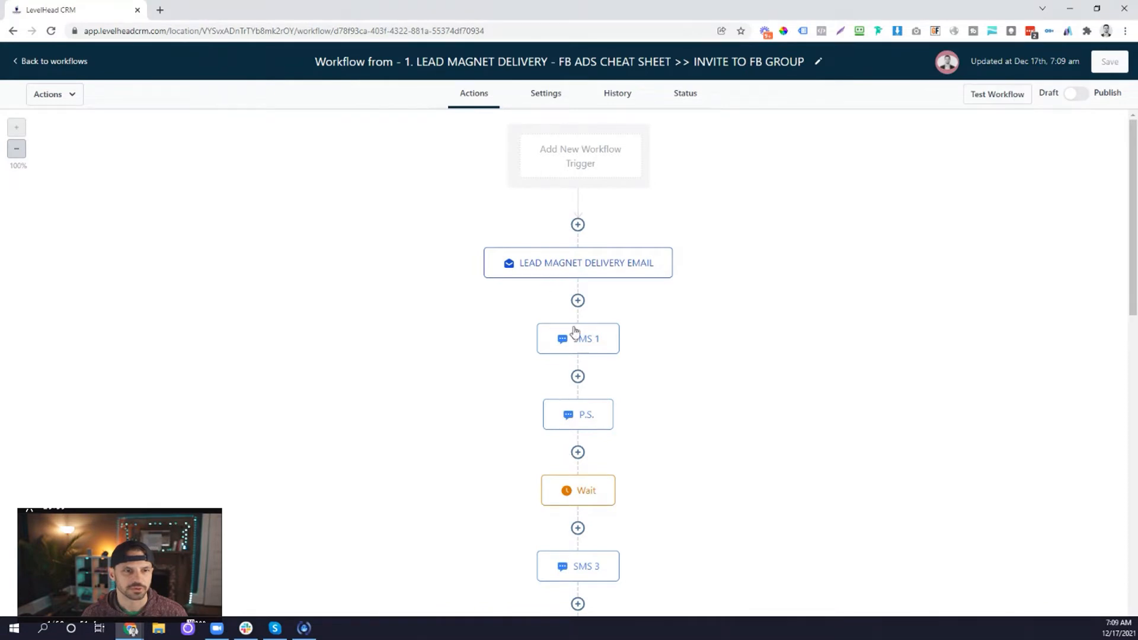
# Review the imported campaign workflow's sequence and delete that workflow from the 02. LEAD MAGNET DELIVERY folder
pyautogui.scroll(-8, 547, 254)
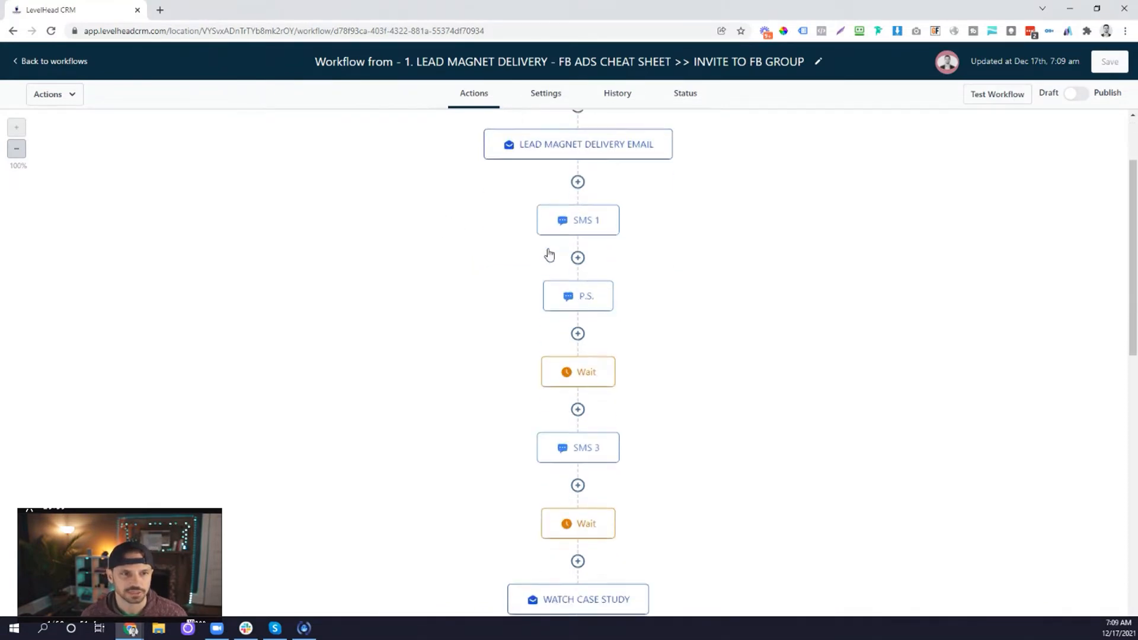
pyautogui.scroll(-10, 548, 254)
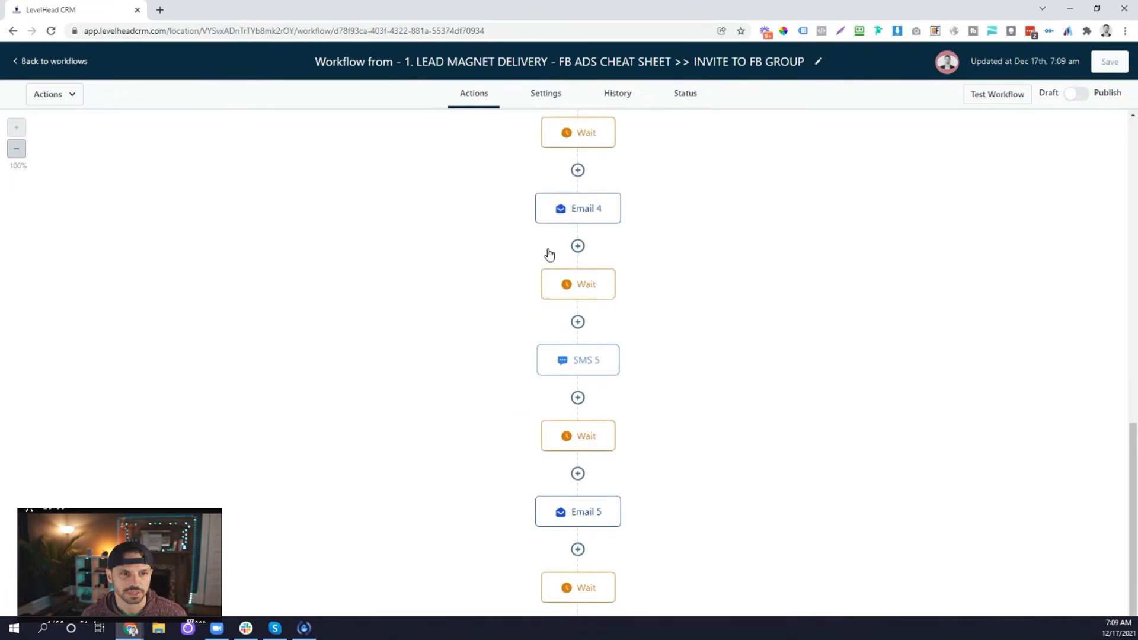
pyautogui.scroll(15, 548, 253)
pyautogui.scroll(3, 548, 254)
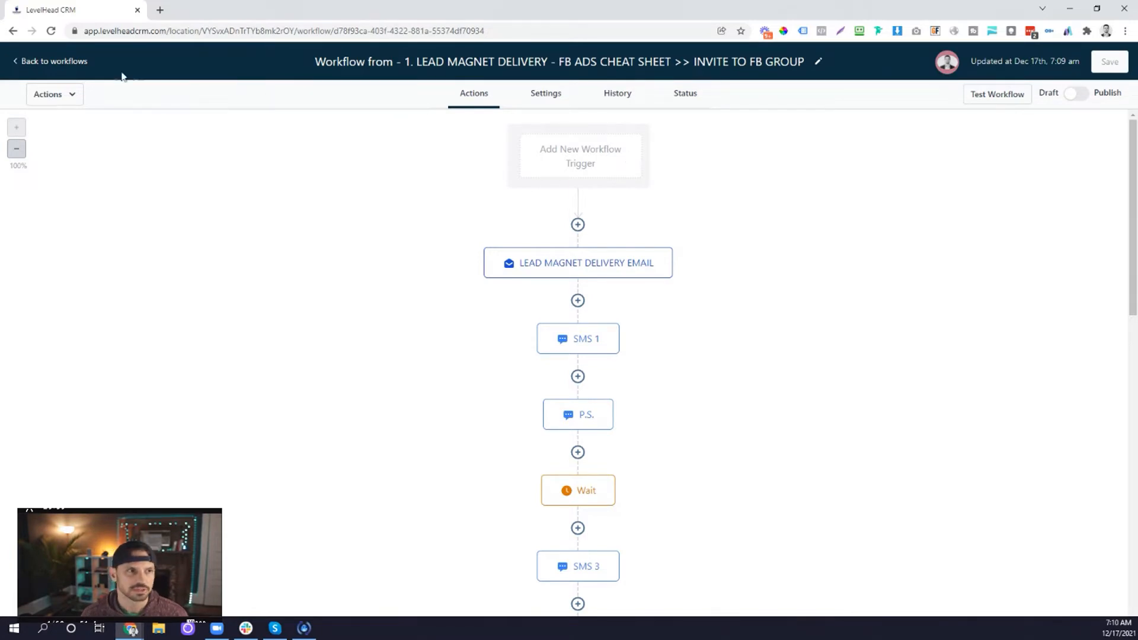
pyautogui.click(75, 67)
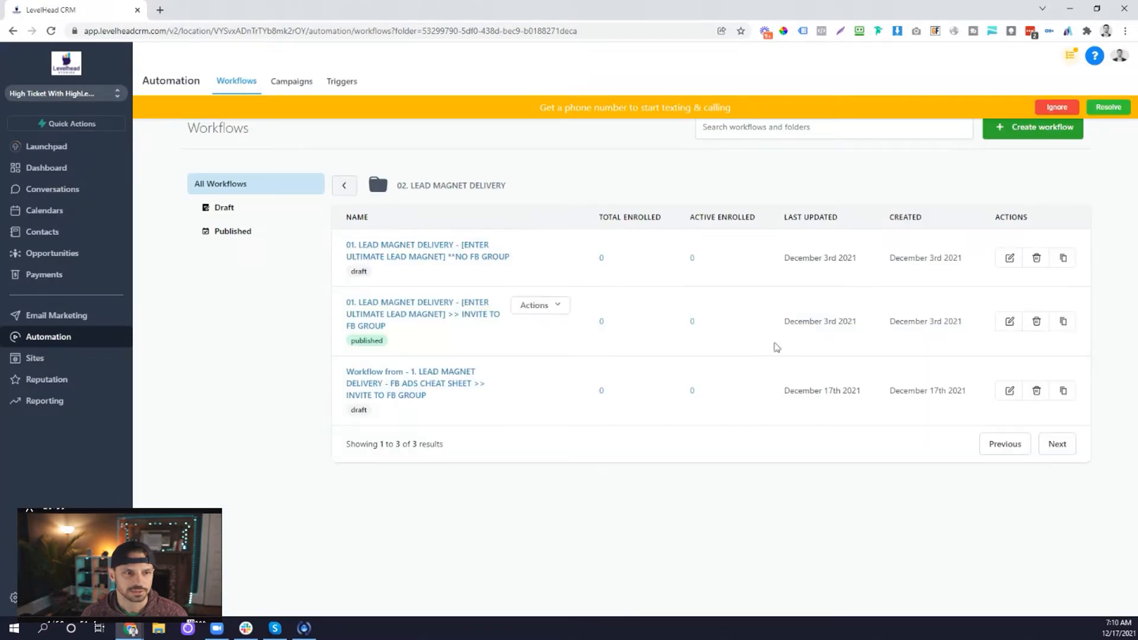
pyautogui.click(1035, 393)
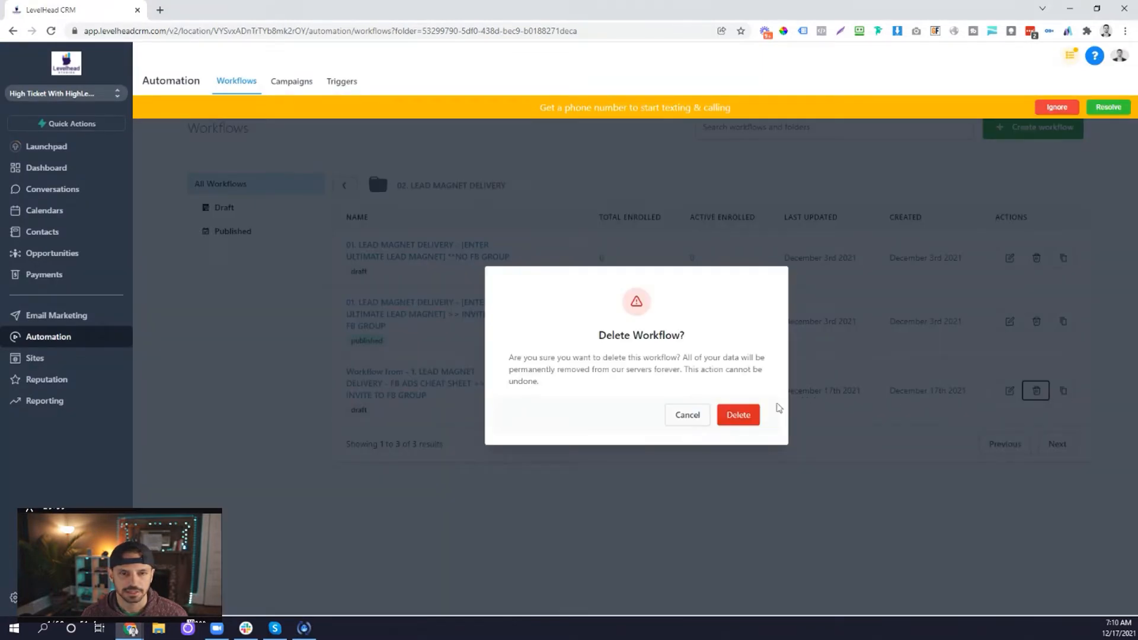
pyautogui.click(739, 413)
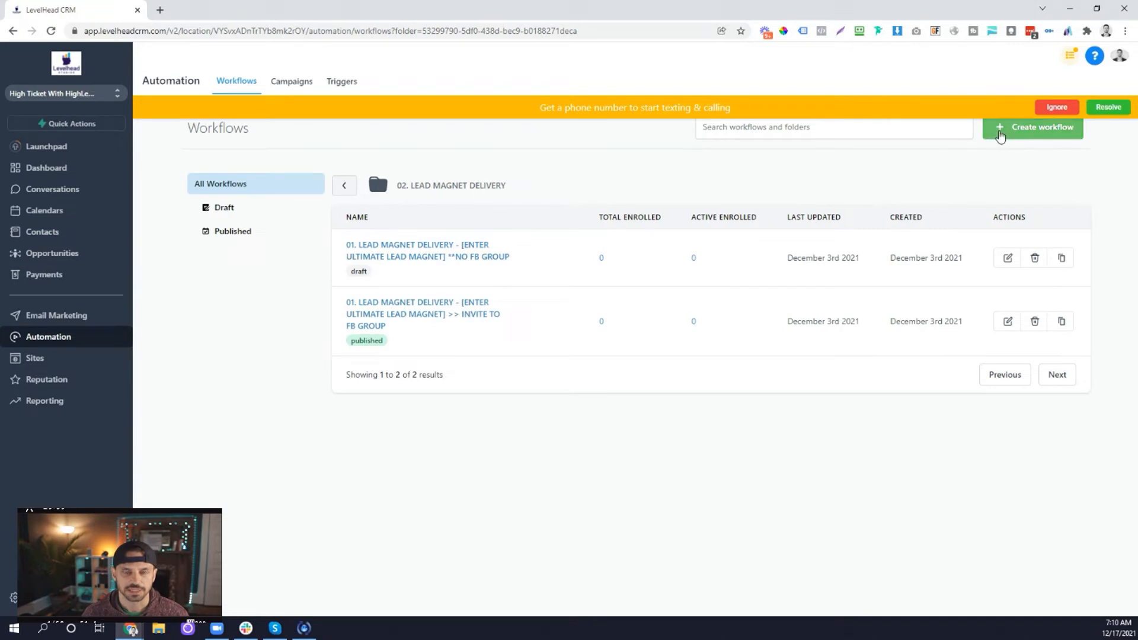
# Examine the recipe templates offered for a new workflow and ignore the phone number notice
pyautogui.click(1000, 135)
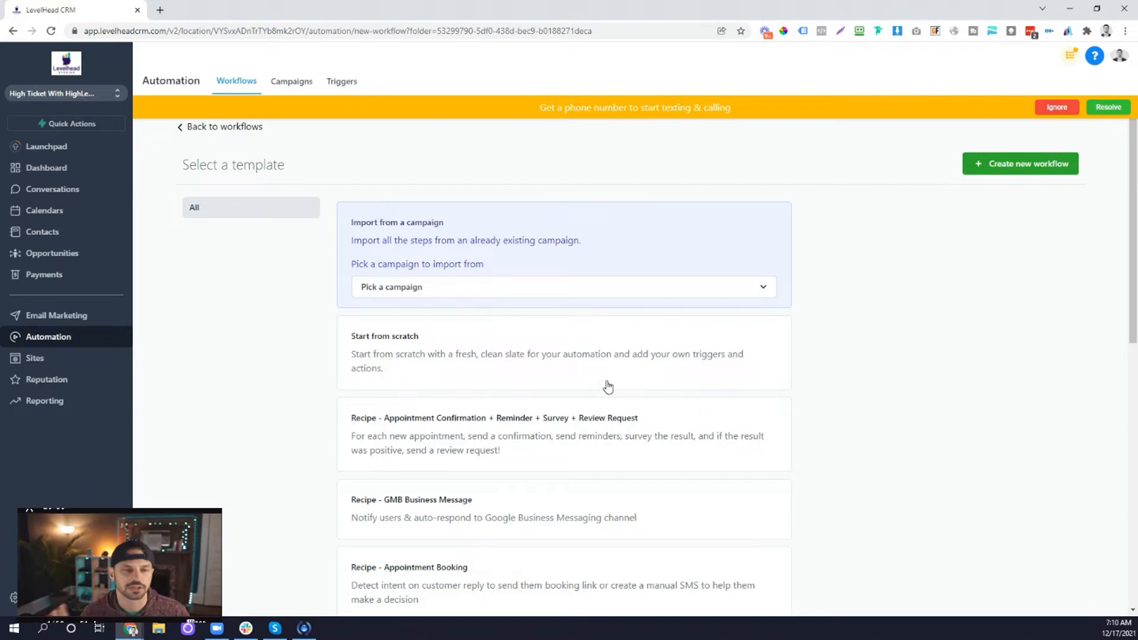
pyautogui.scroll(-3, 810, 360)
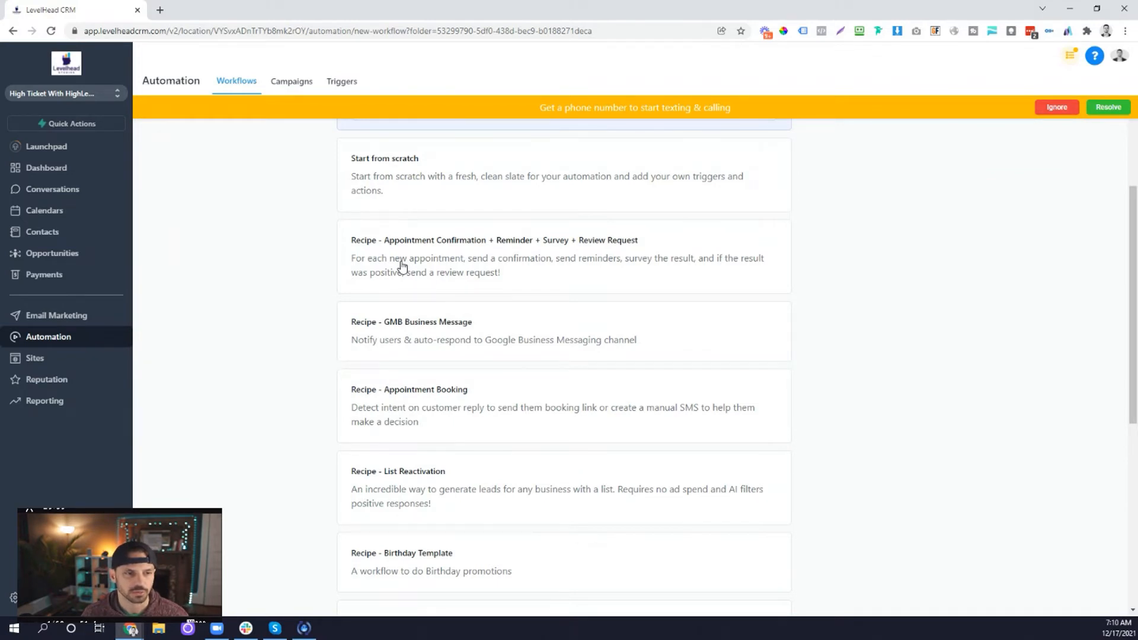
pyautogui.scroll(-1, 401, 266)
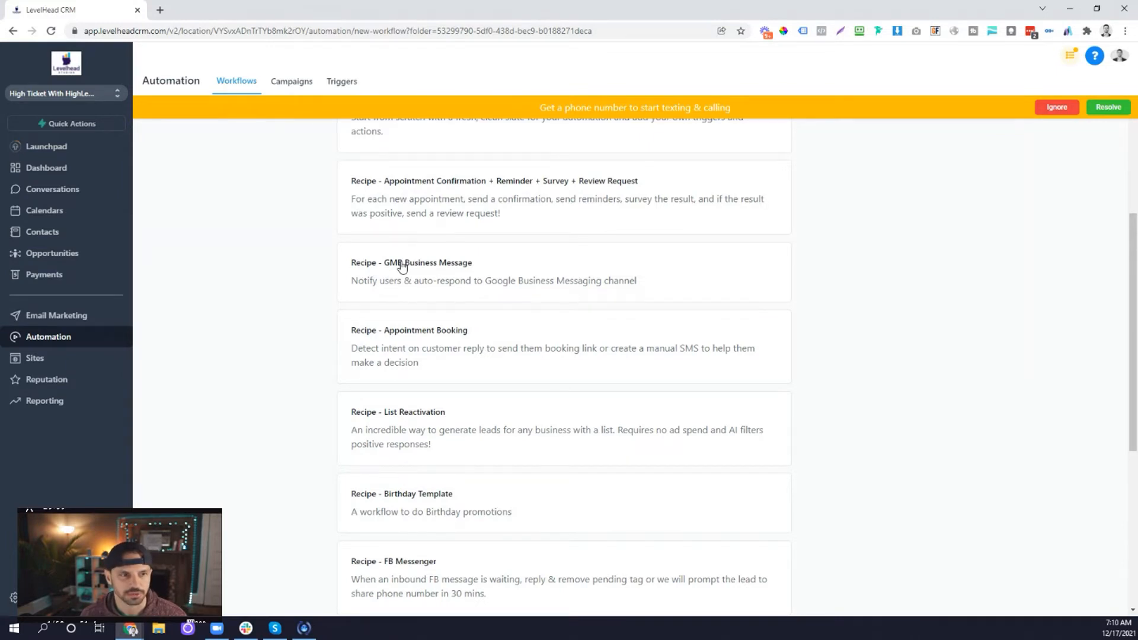
pyautogui.scroll(1, 402, 267)
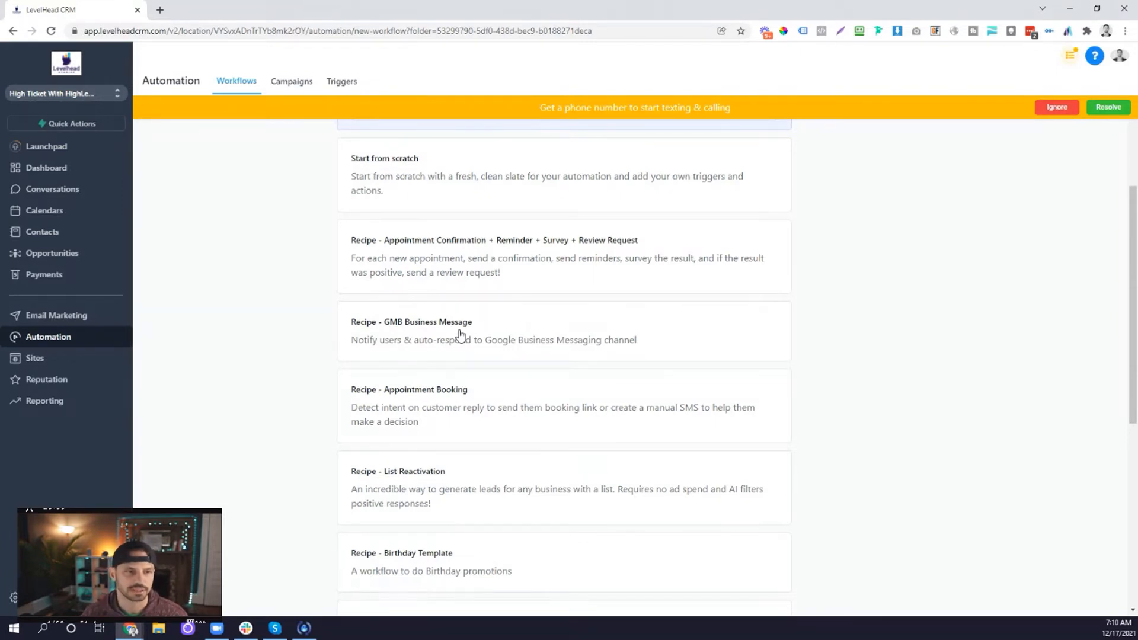
pyautogui.scroll(-2, 461, 333)
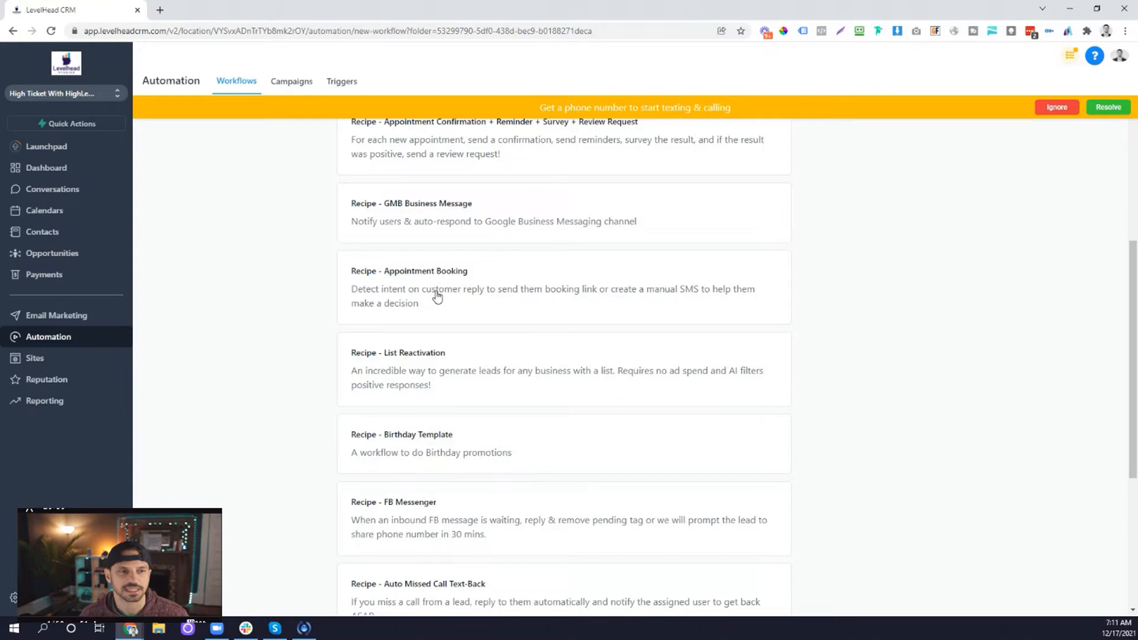
pyautogui.scroll(-2, 437, 296)
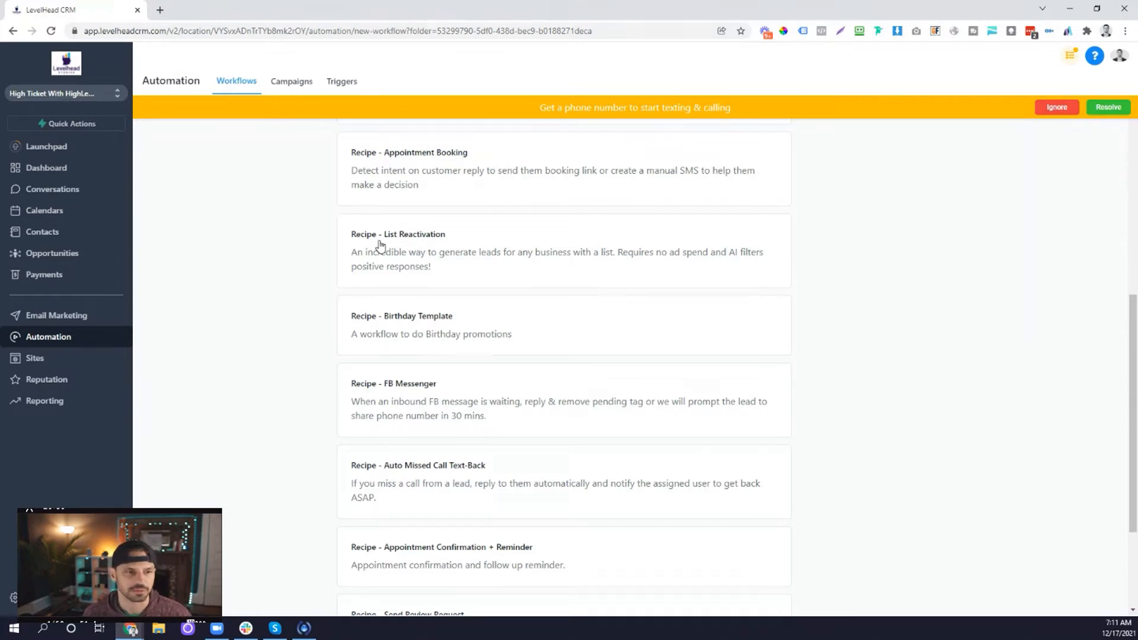
pyautogui.scroll(-1, 385, 273)
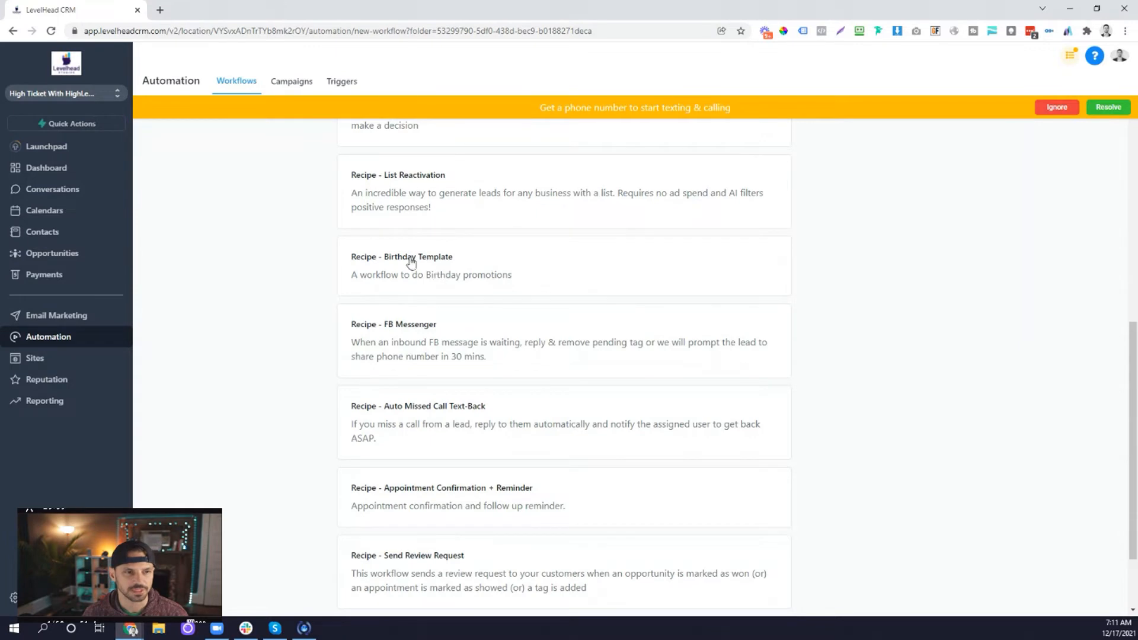
pyautogui.scroll(-1, 400, 276)
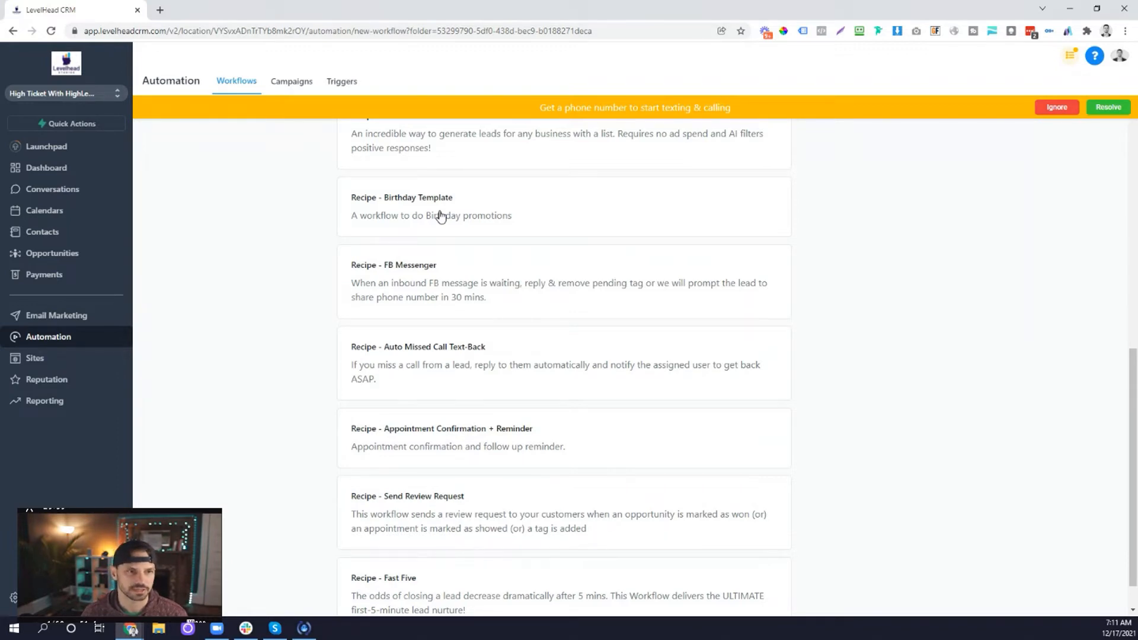
pyautogui.scroll(-1, 439, 216)
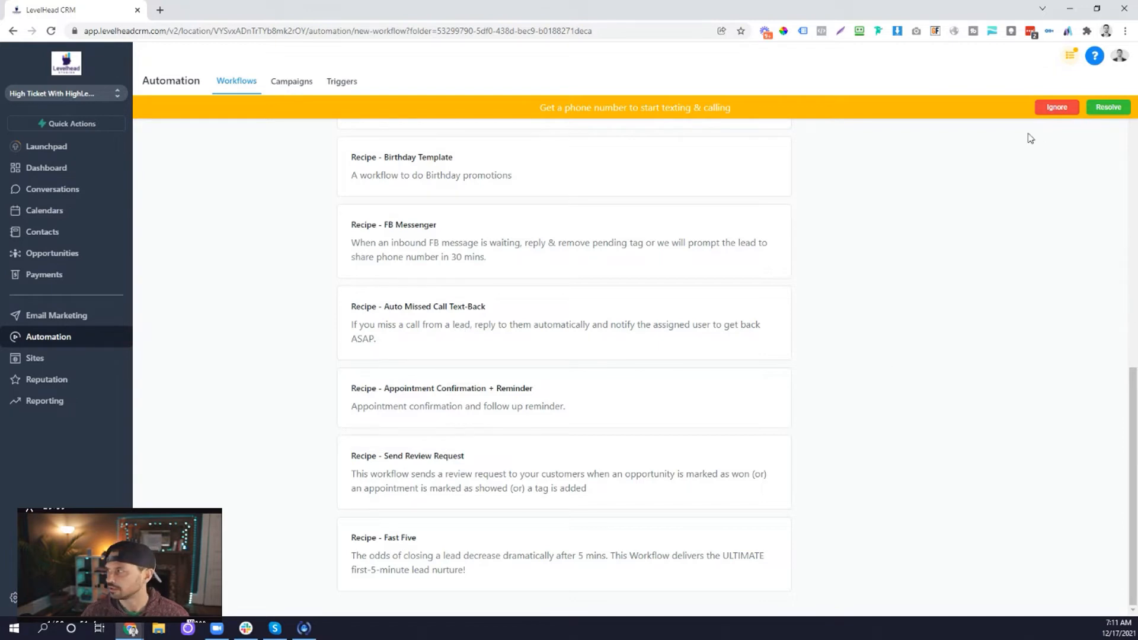
pyautogui.click(1052, 109)
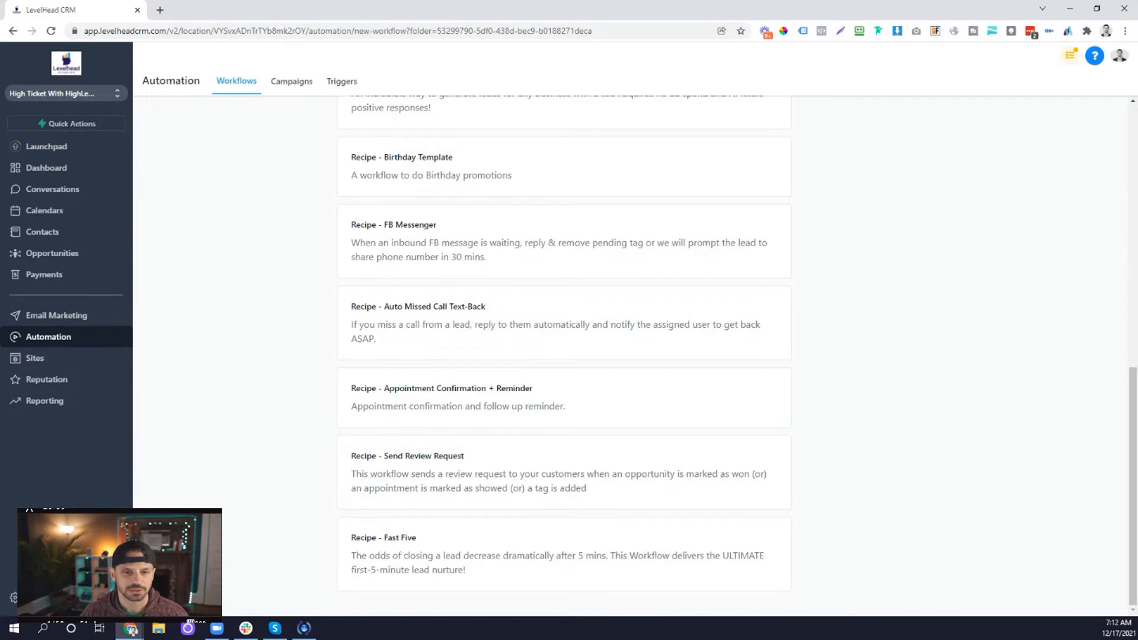
# Create a new workflow in the 02. LEAD MAGNET DELIVERY folder using the Start from scratch template
pyautogui.scroll(10, 322, 326)
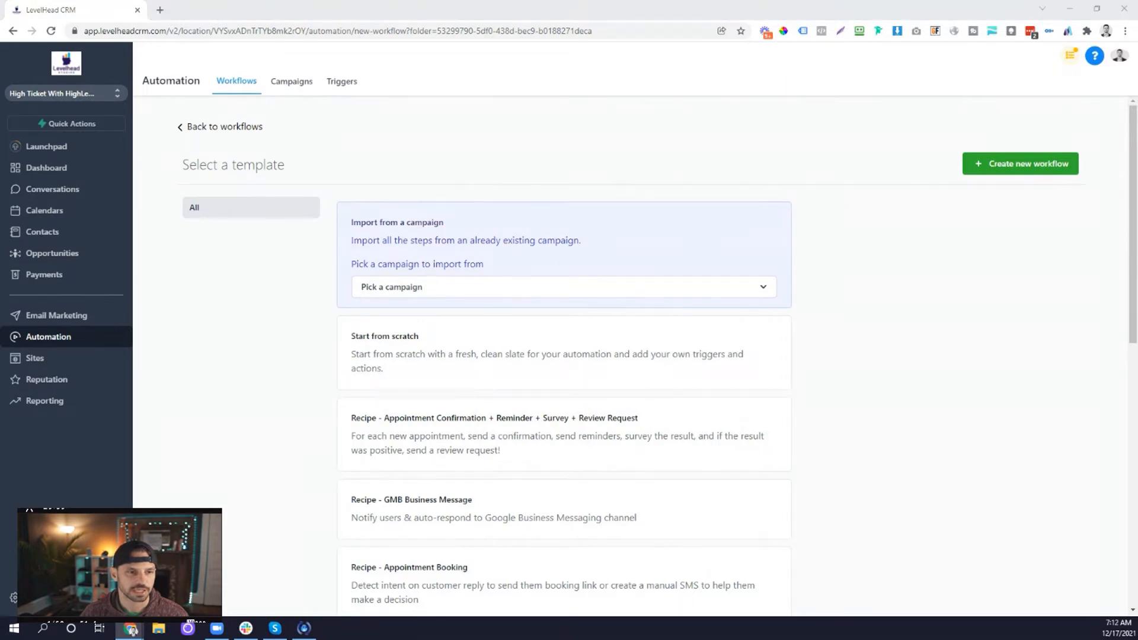
pyautogui.click(563, 353)
pyautogui.click(1009, 172)
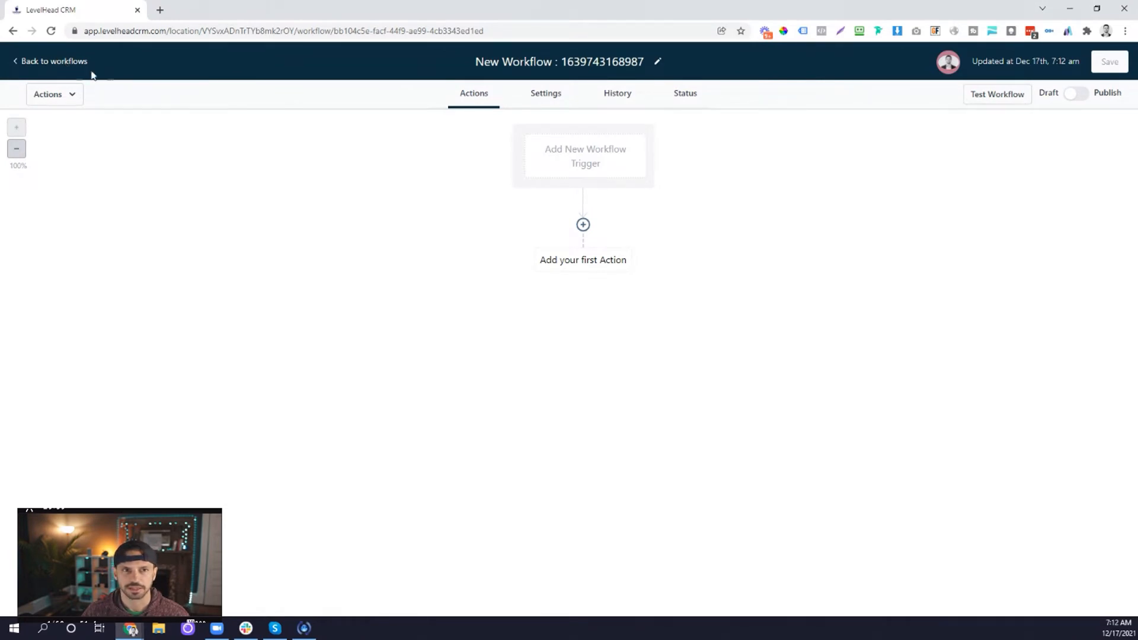
# Rename the new workflow to "01. Optin" and save it
pyautogui.click(644, 61)
pyautogui.moveTo(644, 61); pyautogui.dragTo(445, 52)
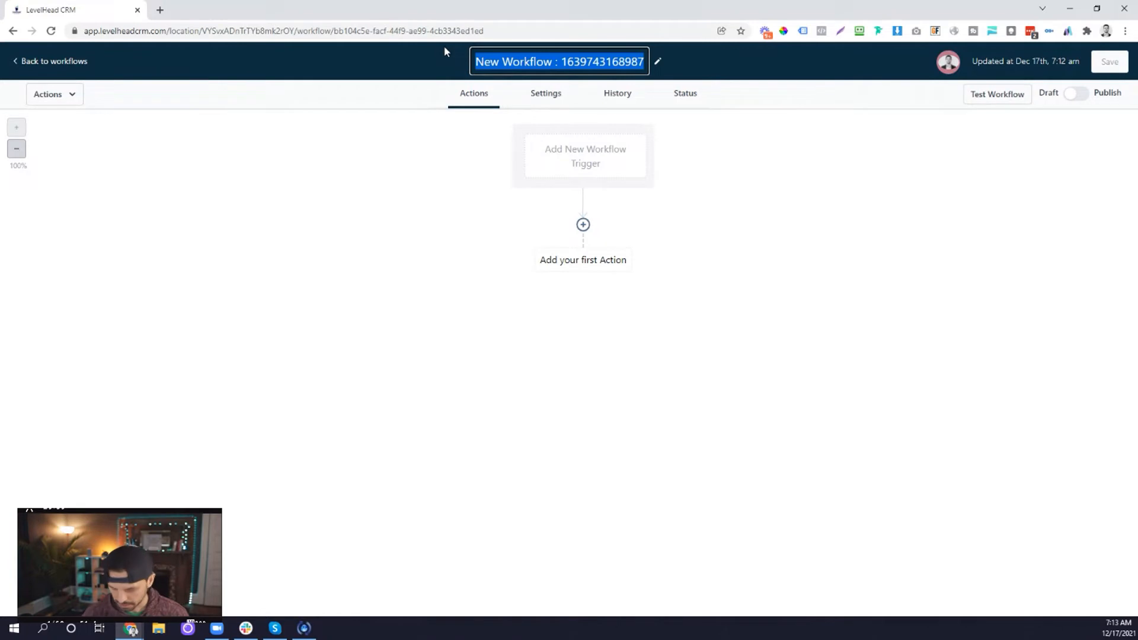
pyautogui.write('01')
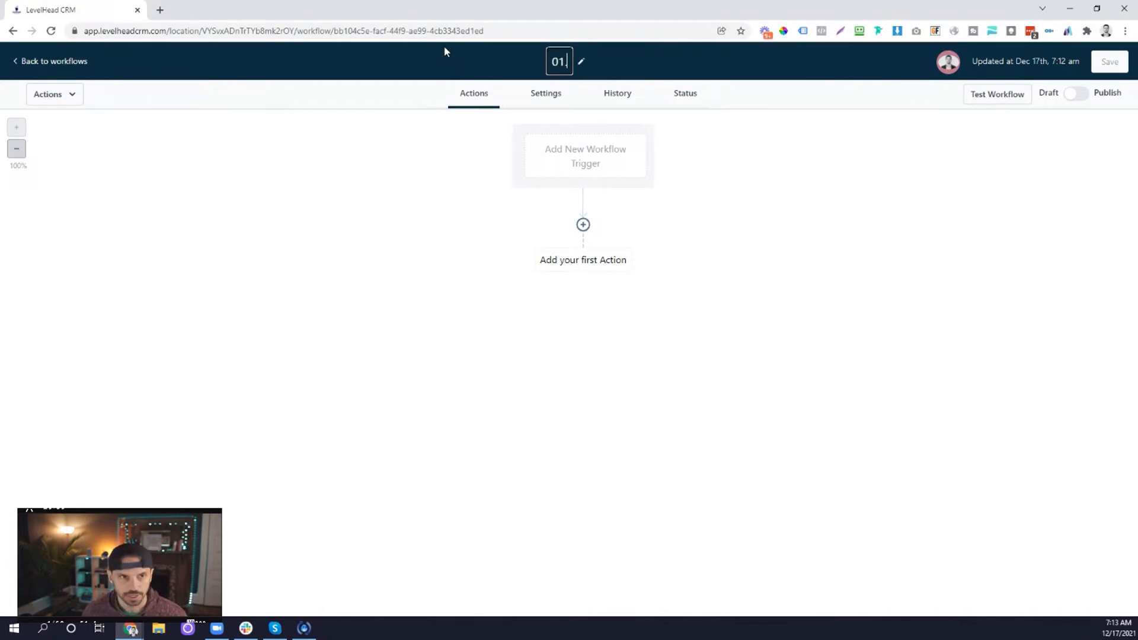
pyautogui.write('. Optin')
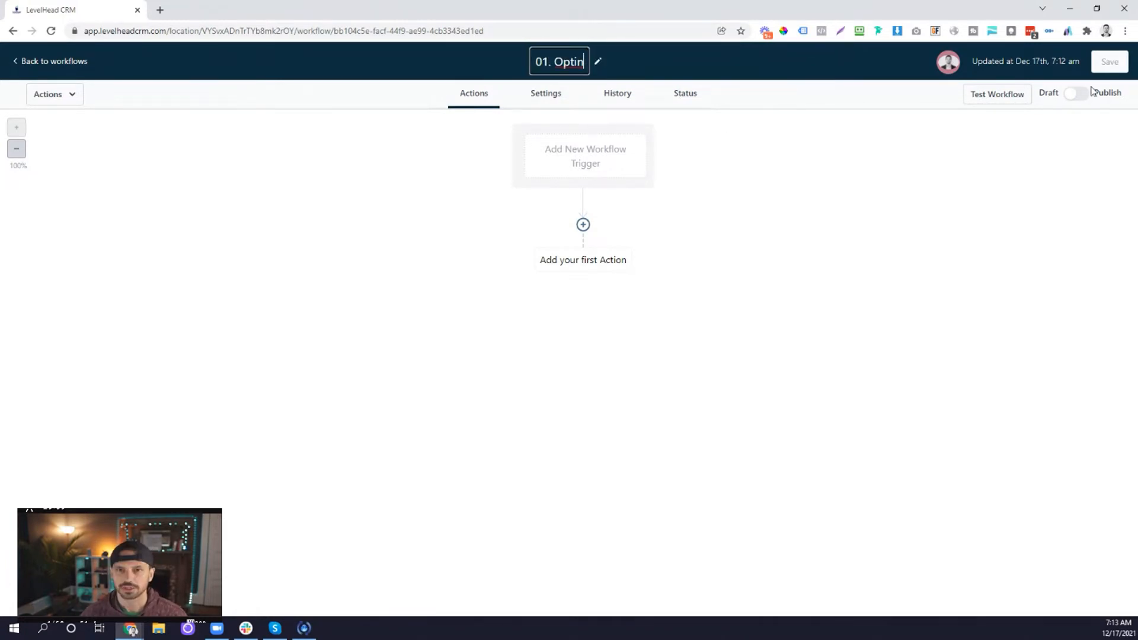
pyautogui.click(1005, 157)
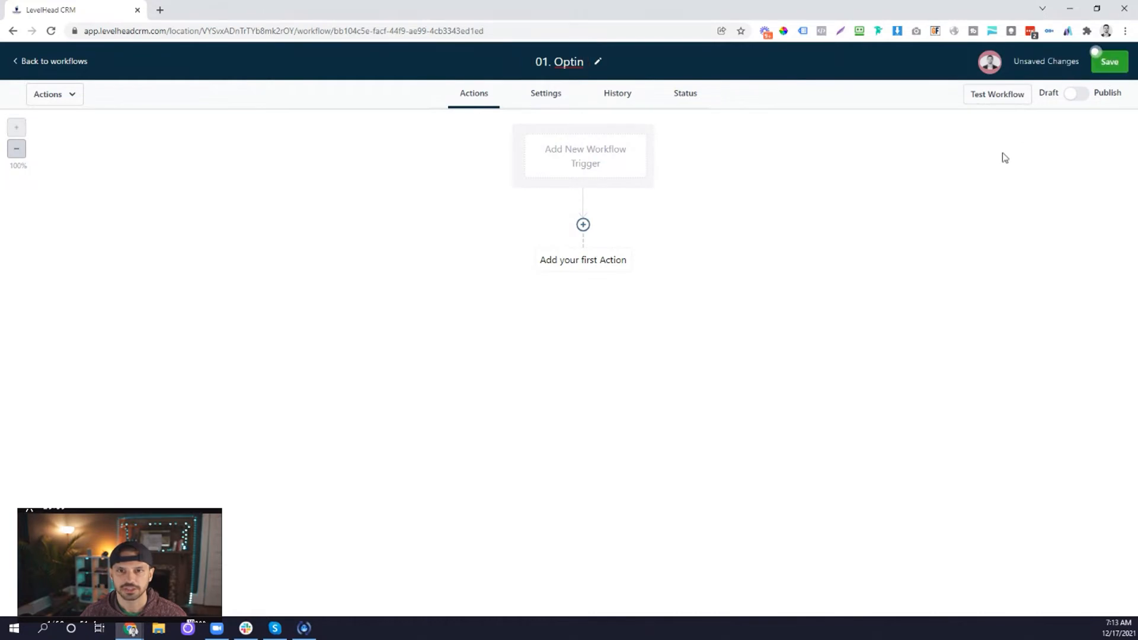
pyautogui.click(1109, 63)
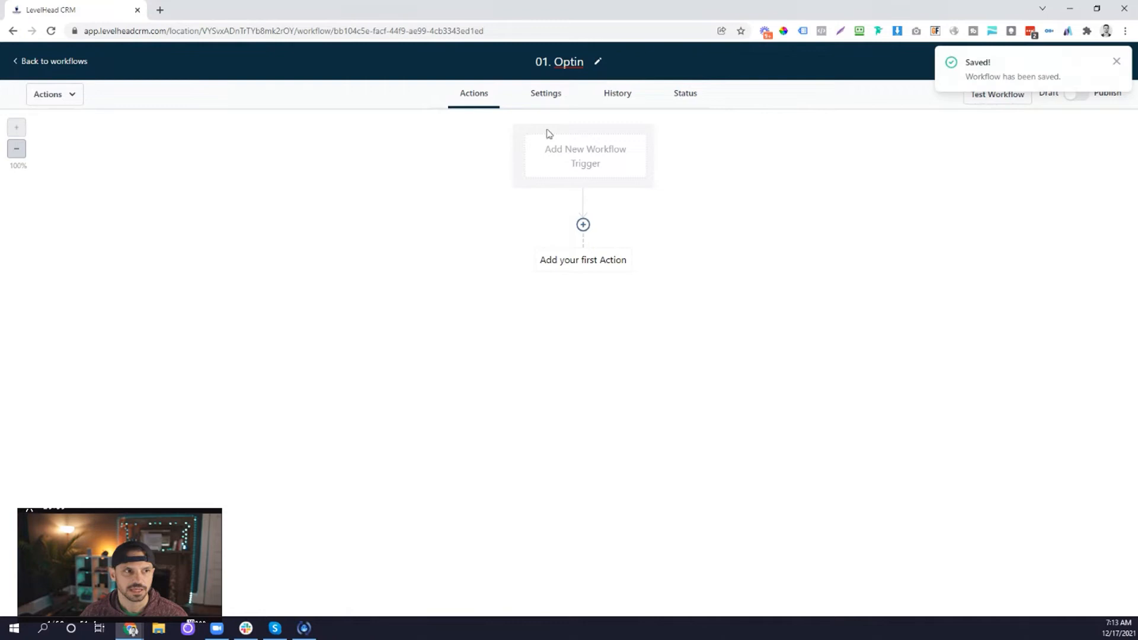
pyautogui.click(68, 101)
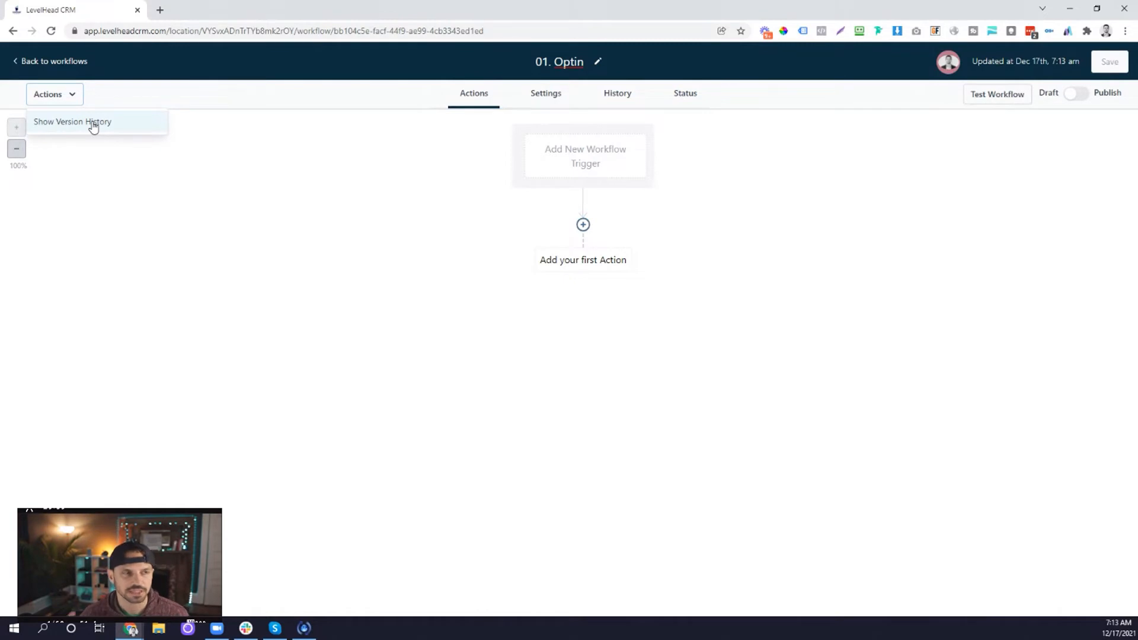
pyautogui.click(284, 141)
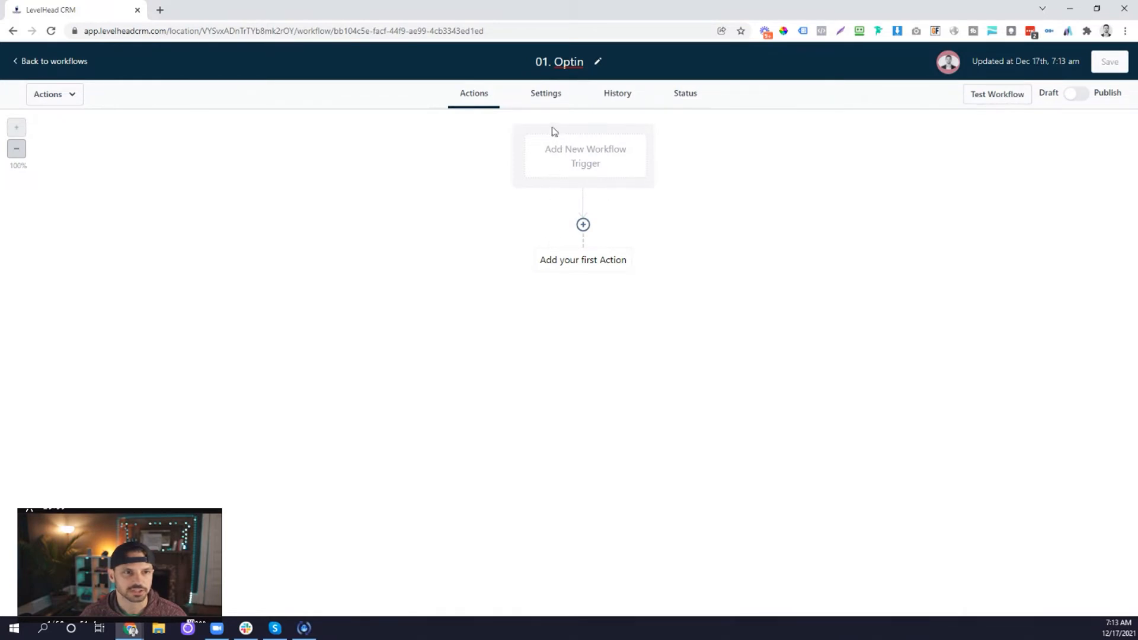
# Set the workflow's time window to Specific Time and review the remaining default settings down to Event Start Date
pyautogui.click(548, 95)
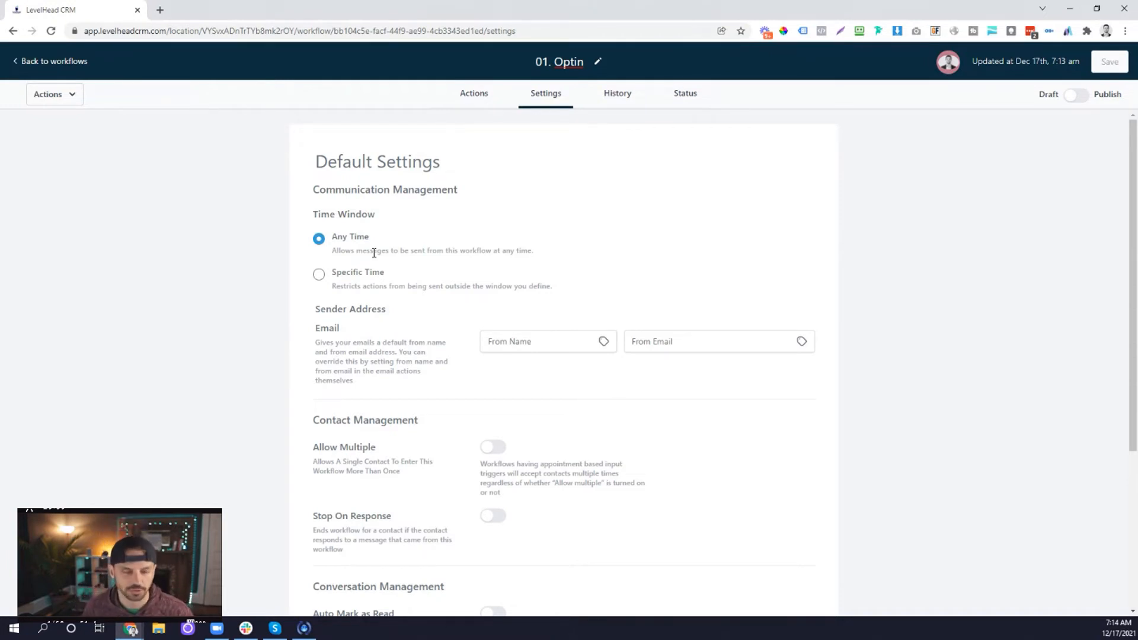
pyautogui.click(319, 275)
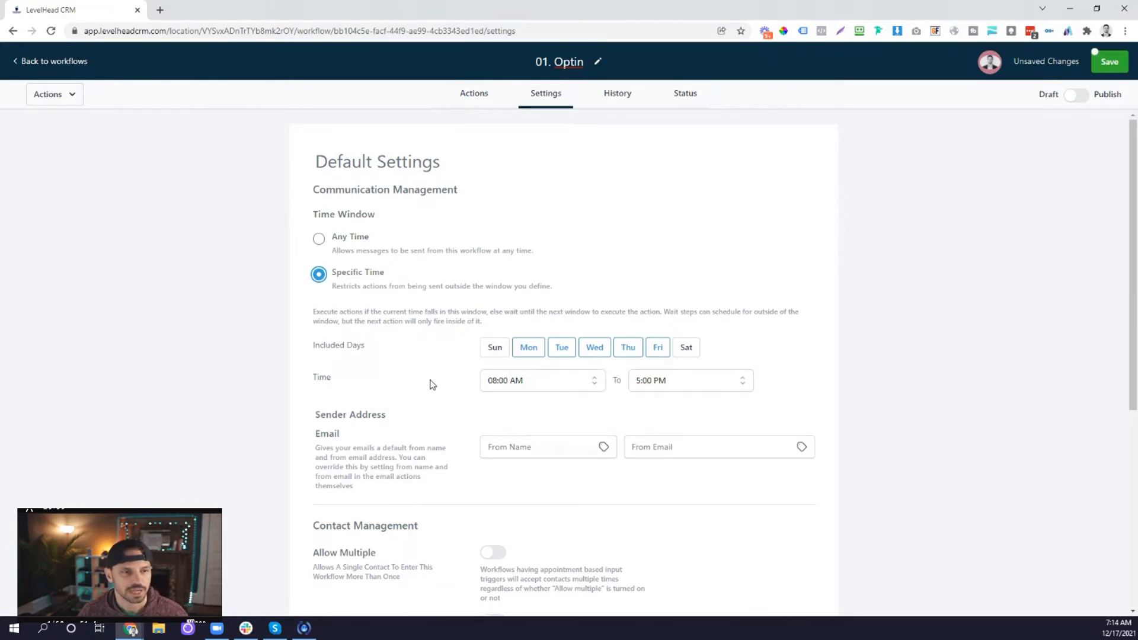
pyautogui.scroll(-1, 429, 383)
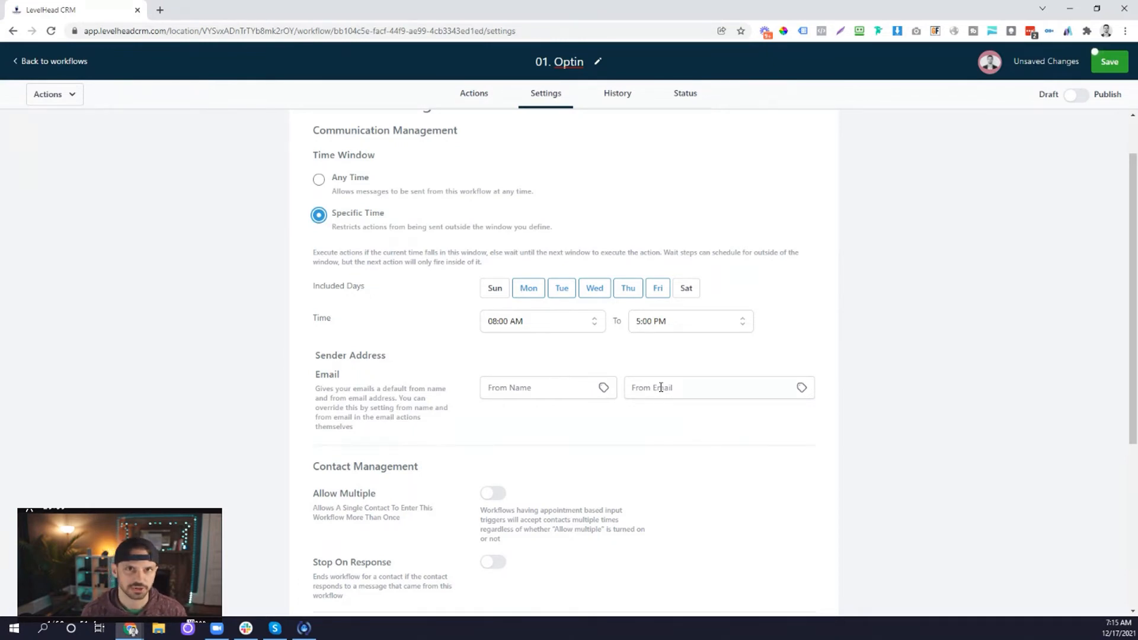
pyautogui.scroll(-2, 661, 388)
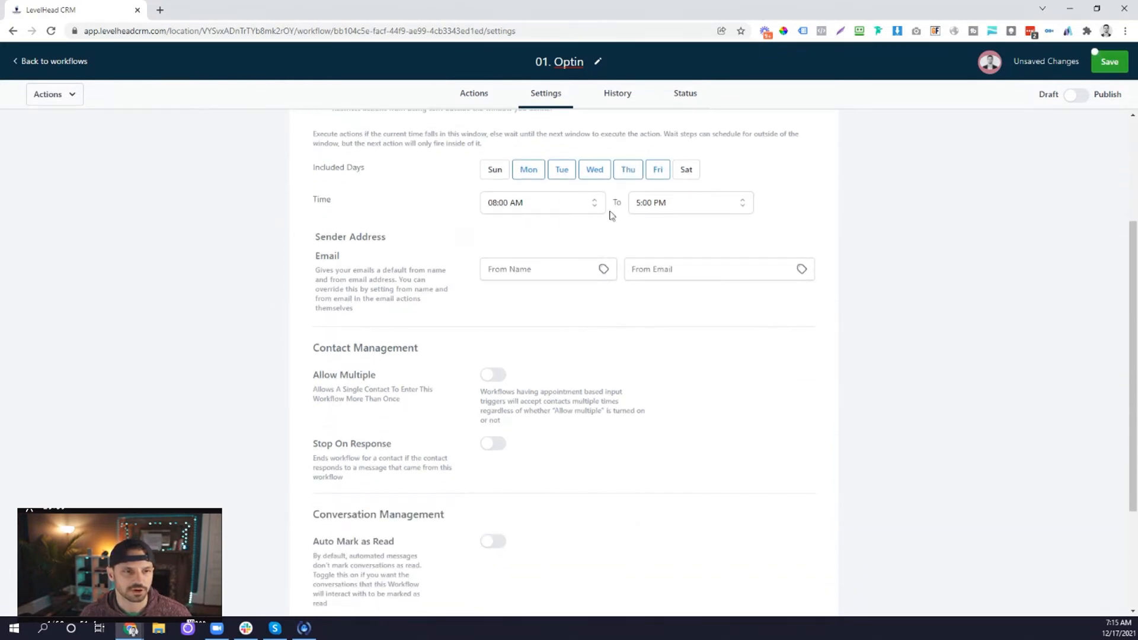
pyautogui.scroll(-2, 646, 319)
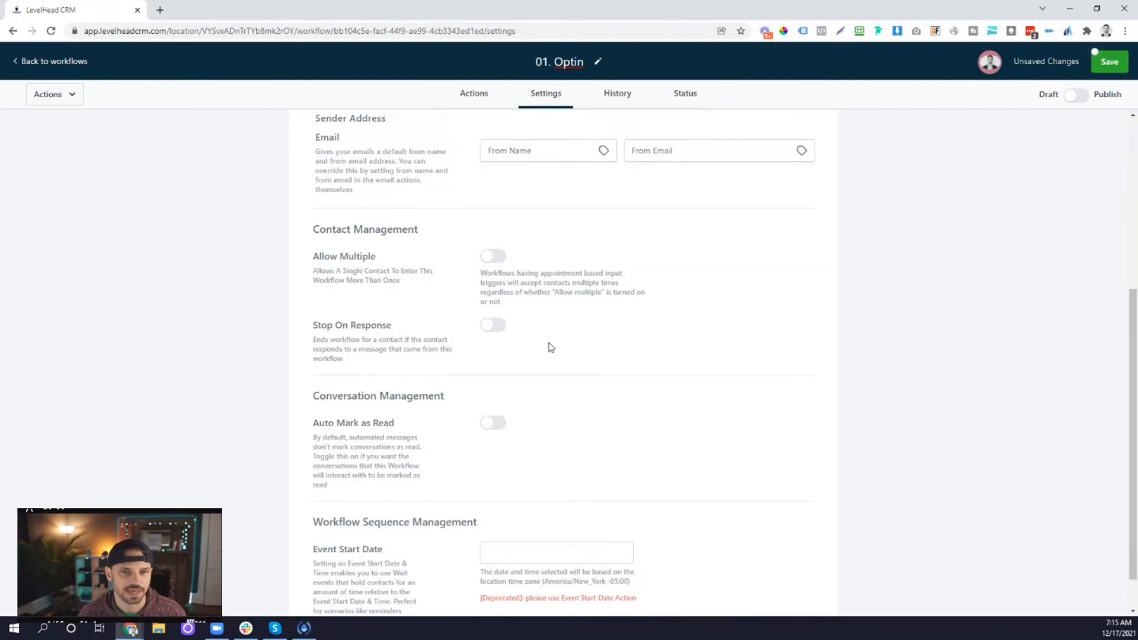
pyautogui.scroll(-1, 550, 346)
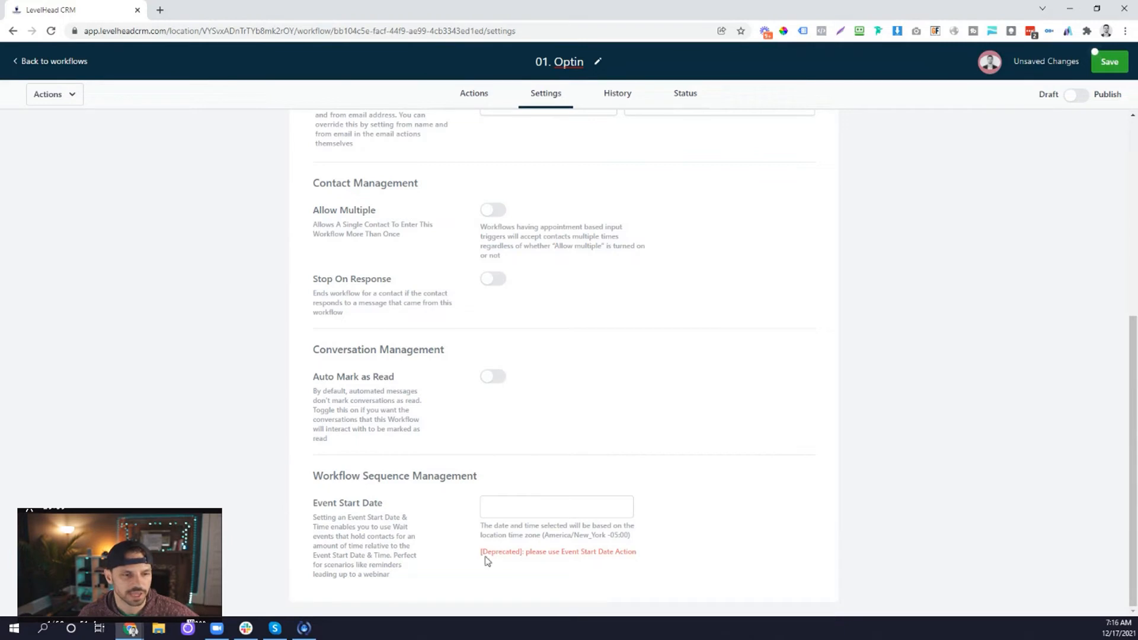
pyautogui.moveTo(482, 551); pyautogui.dragTo(647, 574)
pyautogui.moveTo(481, 552); pyautogui.dragTo(654, 577)
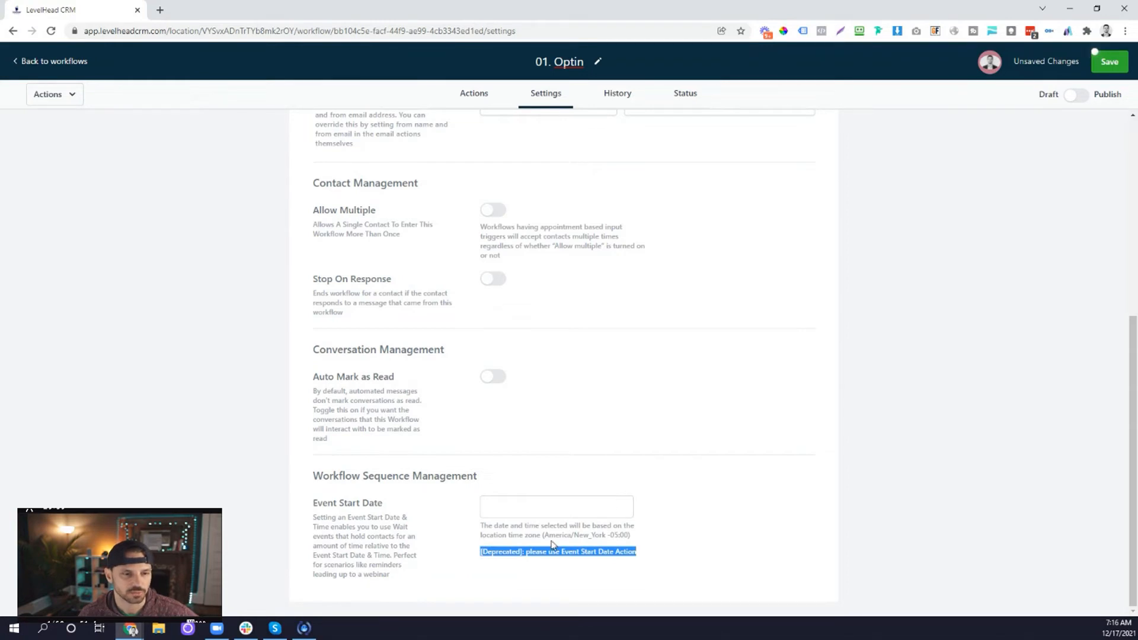
pyautogui.scroll(6, 542, 433)
# Check the workflow's action logs and current workflow status views, and return to the workflow builder
pyautogui.click(612, 94)
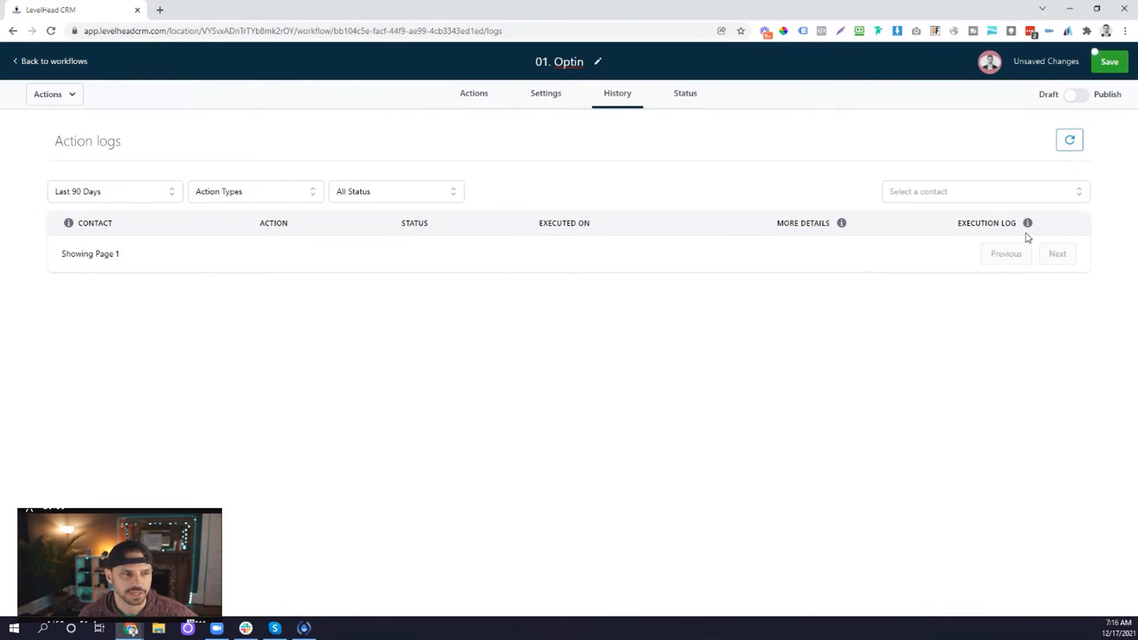
pyautogui.click(684, 99)
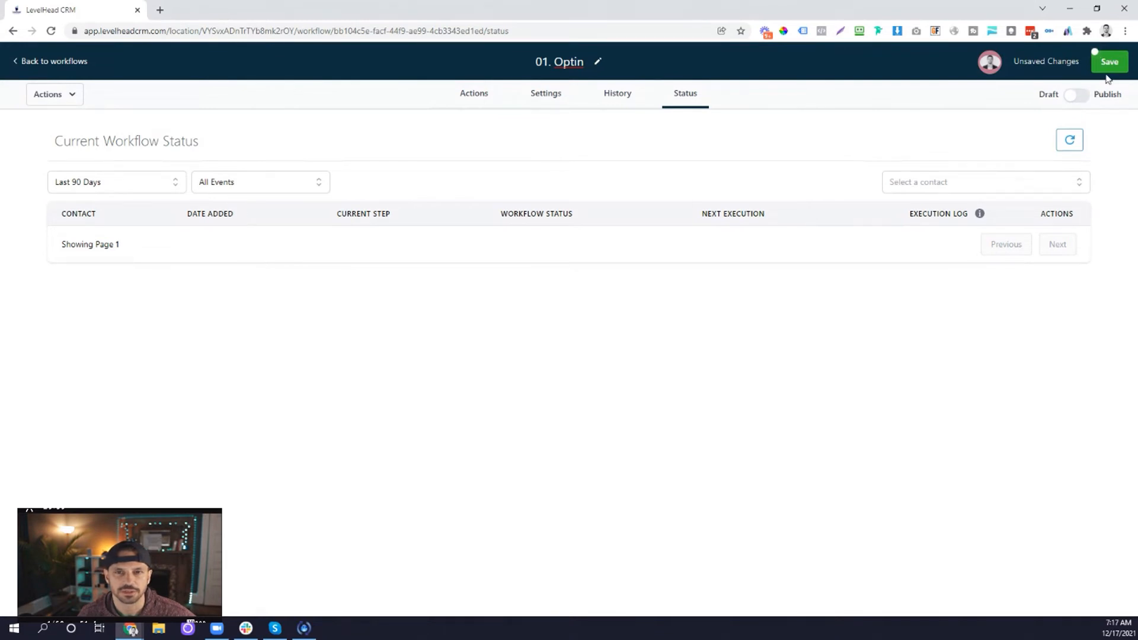
pyautogui.click(478, 97)
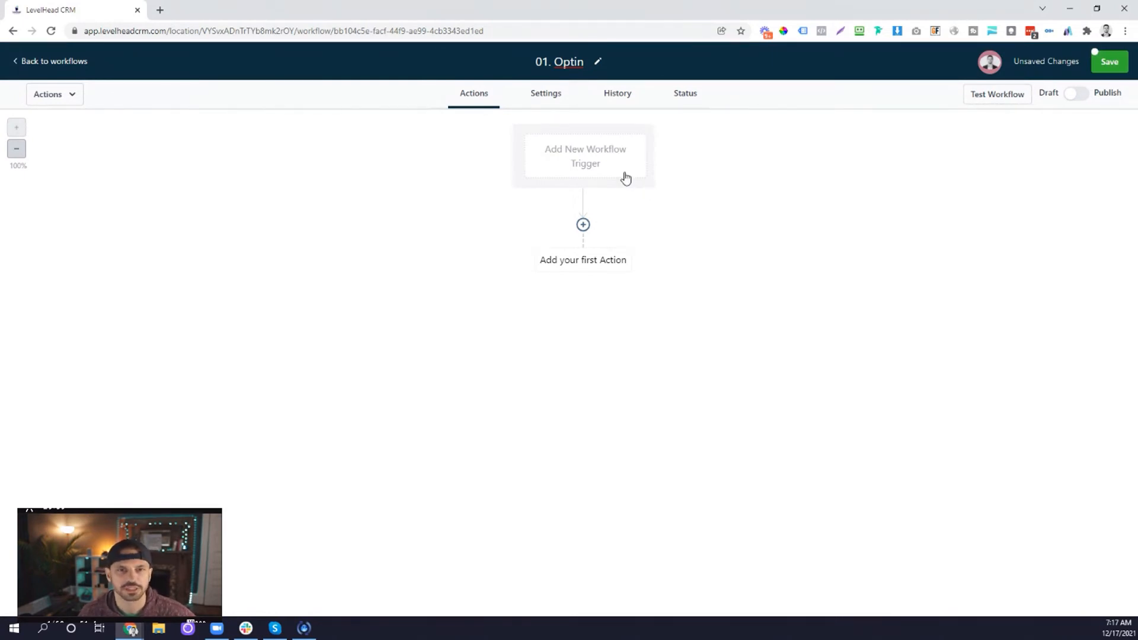
# Start a new workflow trigger of type CRM, look through the available triggers and choose Appointment
pyautogui.click(597, 159)
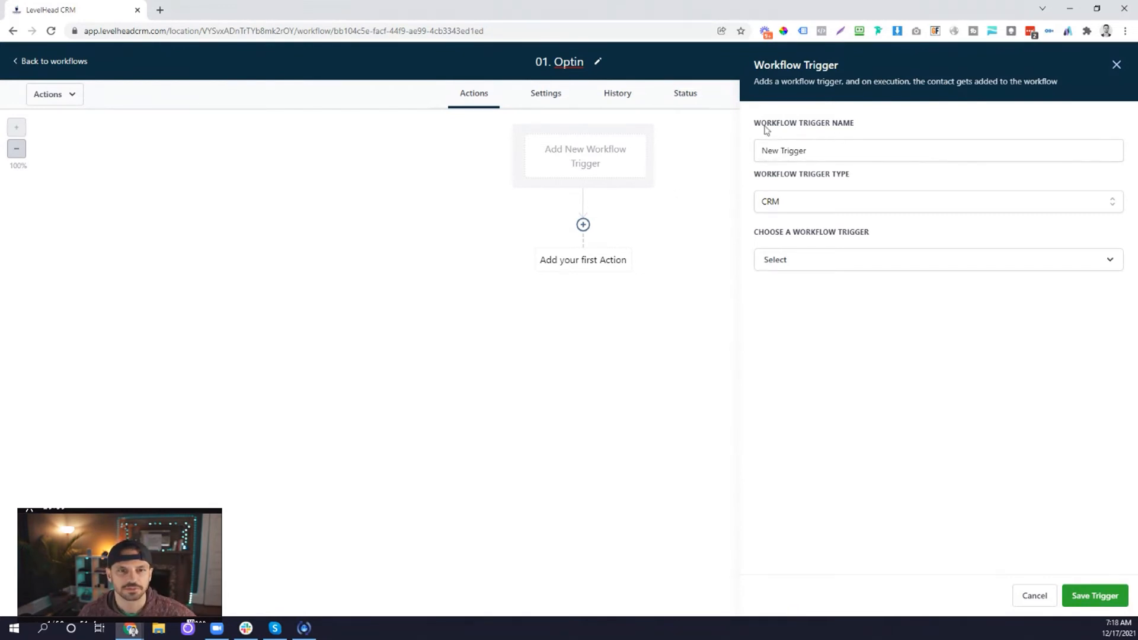
pyautogui.moveTo(825, 155); pyautogui.dragTo(757, 152)
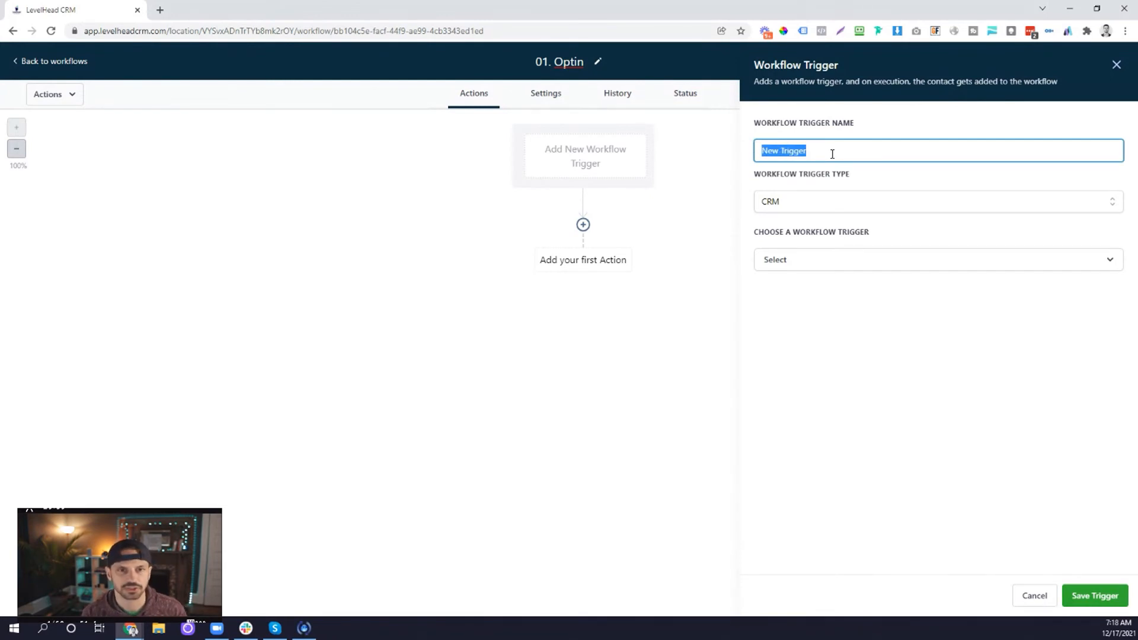
pyautogui.click(854, 204)
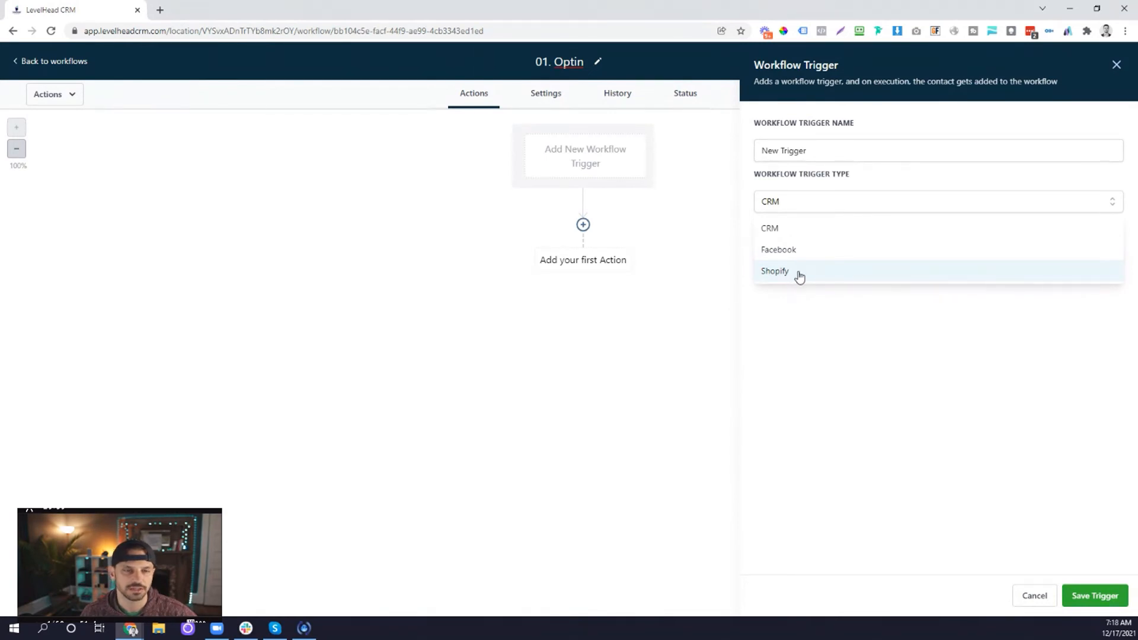
pyautogui.click(801, 333)
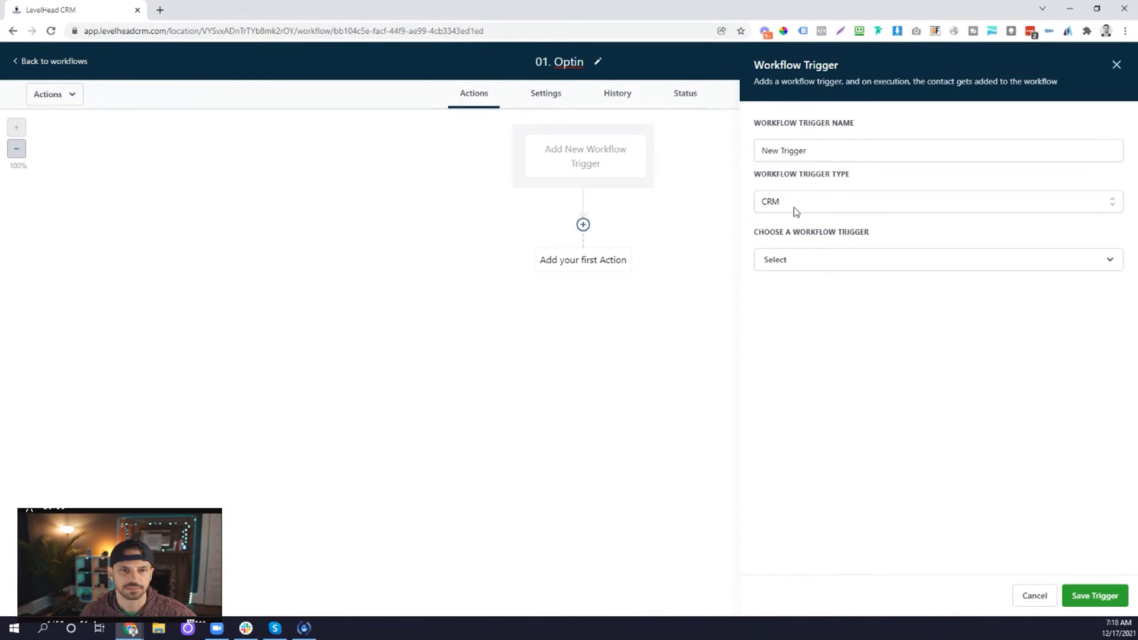
pyautogui.click(856, 264)
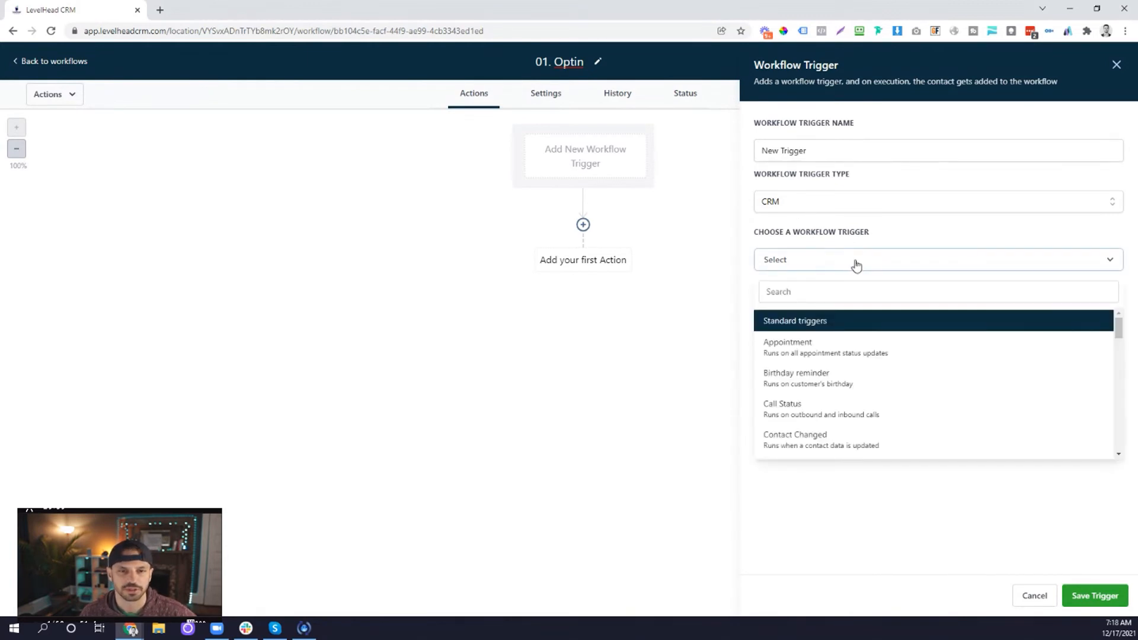
pyautogui.scroll(-5, 880, 369)
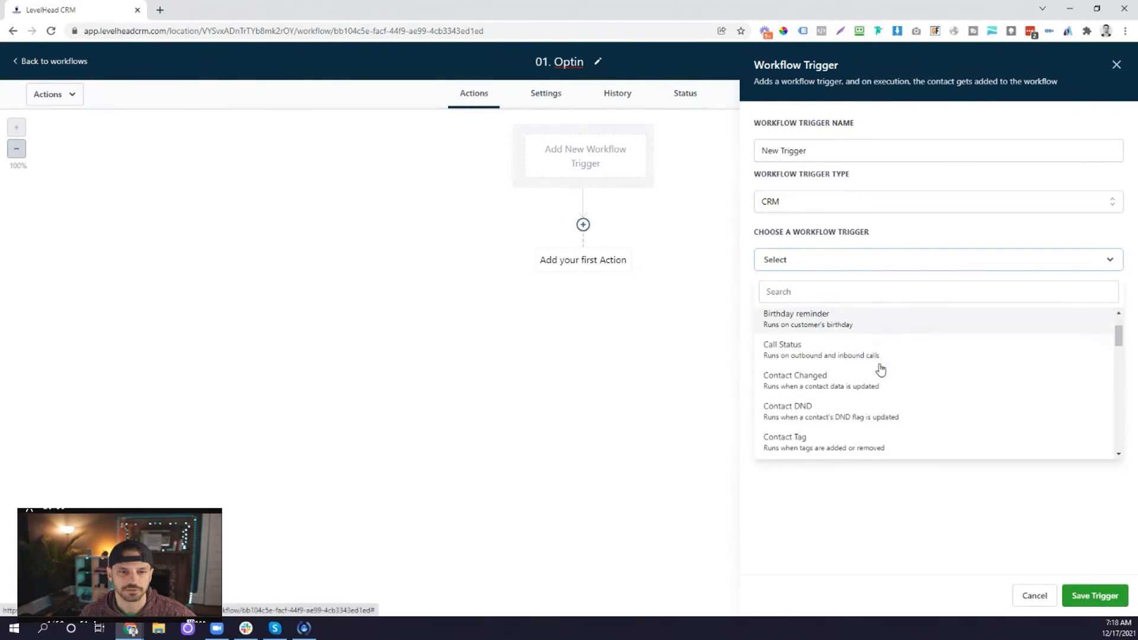
pyautogui.scroll(-10, 881, 369)
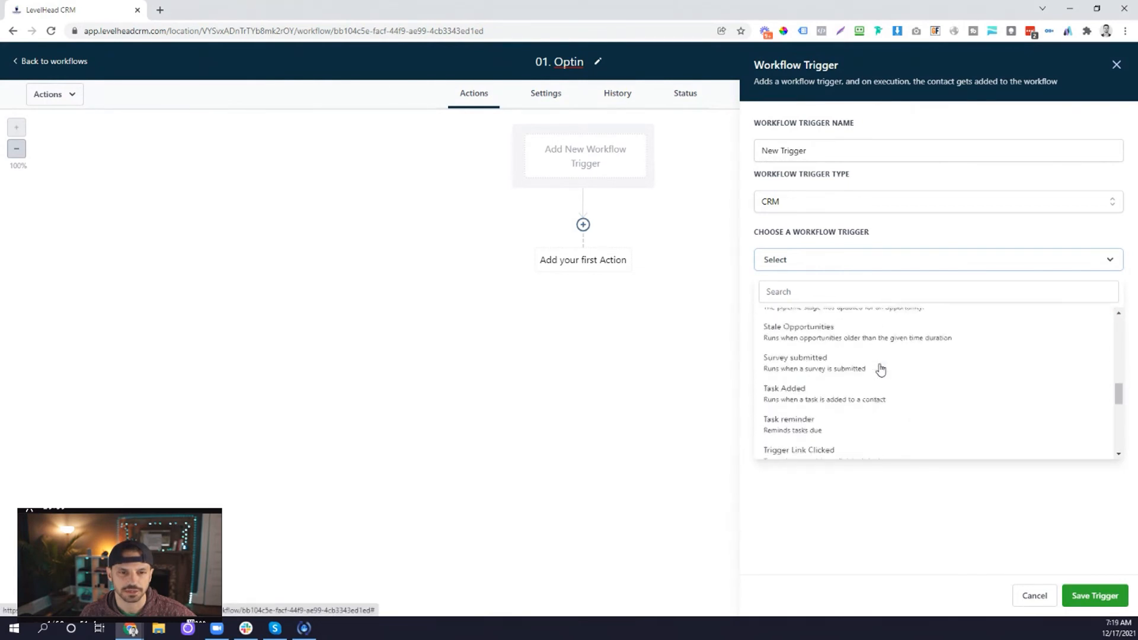
pyautogui.scroll(15, 879, 369)
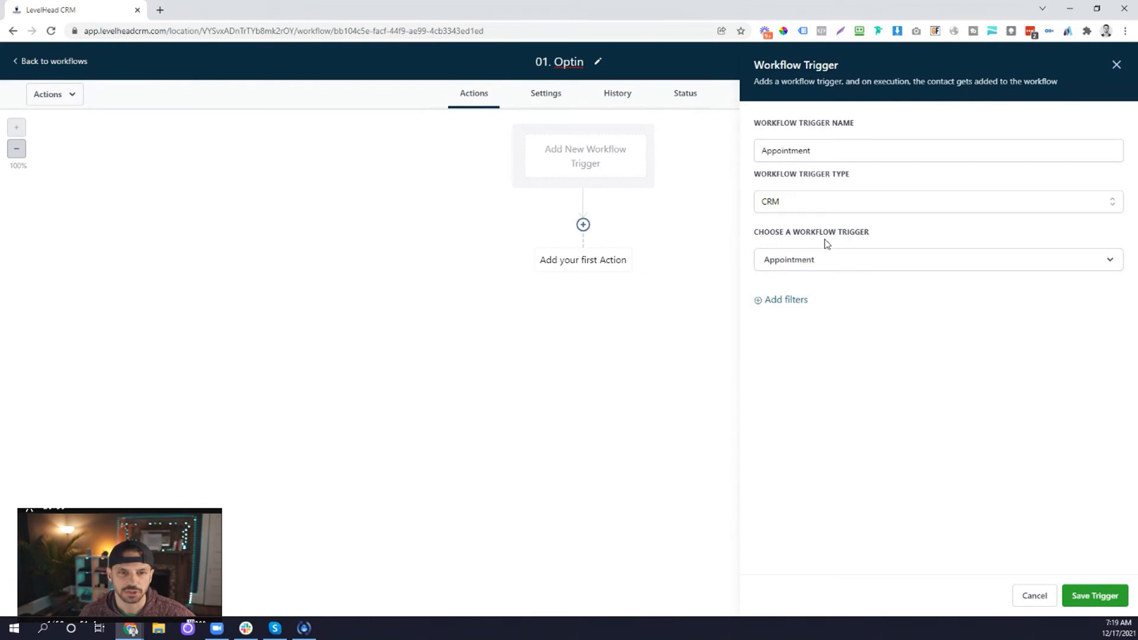
# Add a filter to the Appointment trigger so that the appointment status is confirmed
pyautogui.click(789, 301)
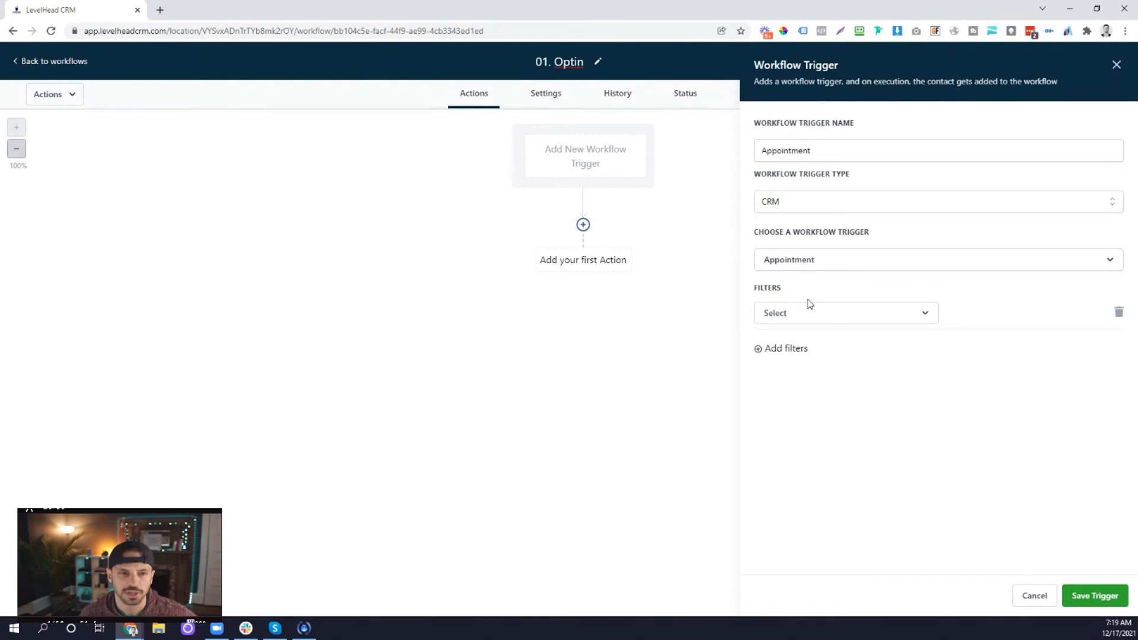
pyautogui.click(820, 323)
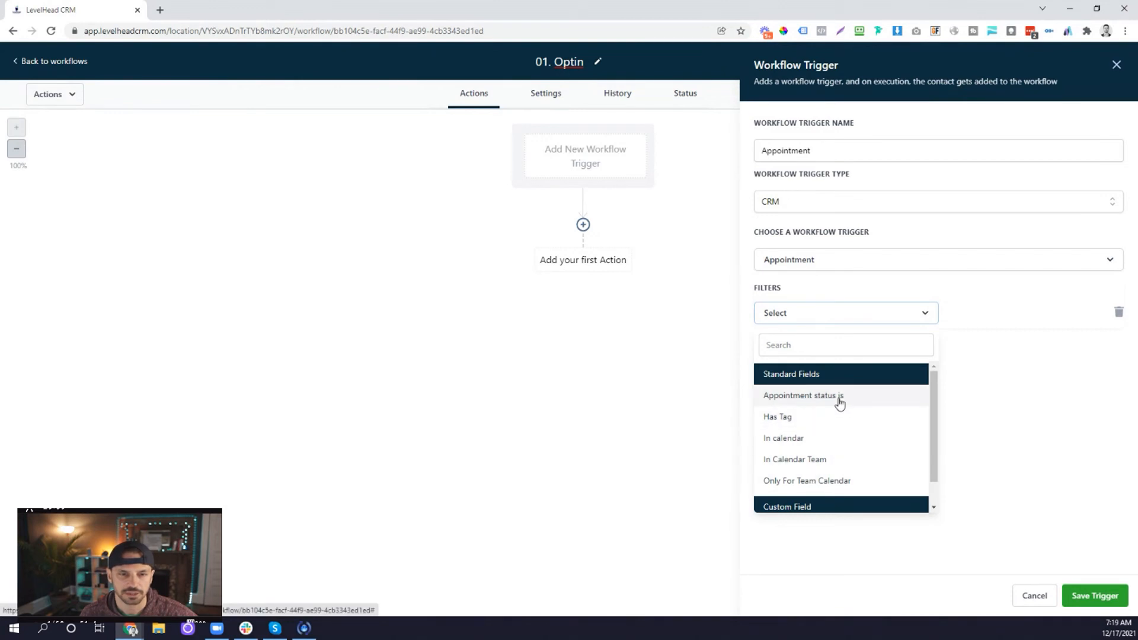
pyautogui.click(869, 406)
pyautogui.click(1001, 318)
pyautogui.click(978, 391)
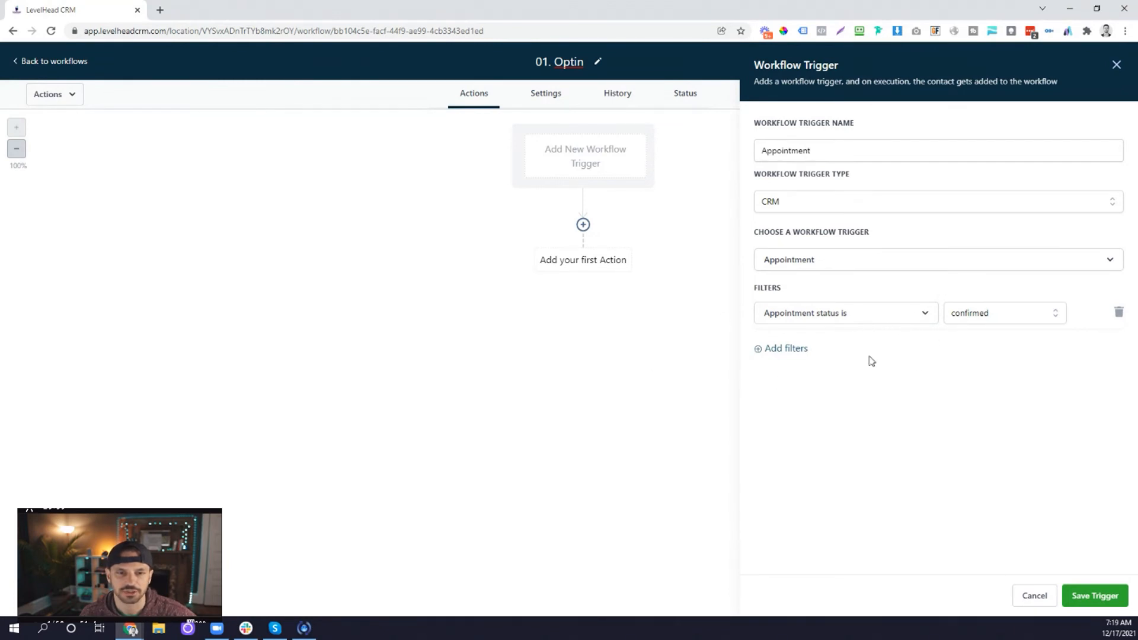
# Add a second trigger filter requiring Has Tag "cancelled call - follow-up"
pyautogui.click(789, 351)
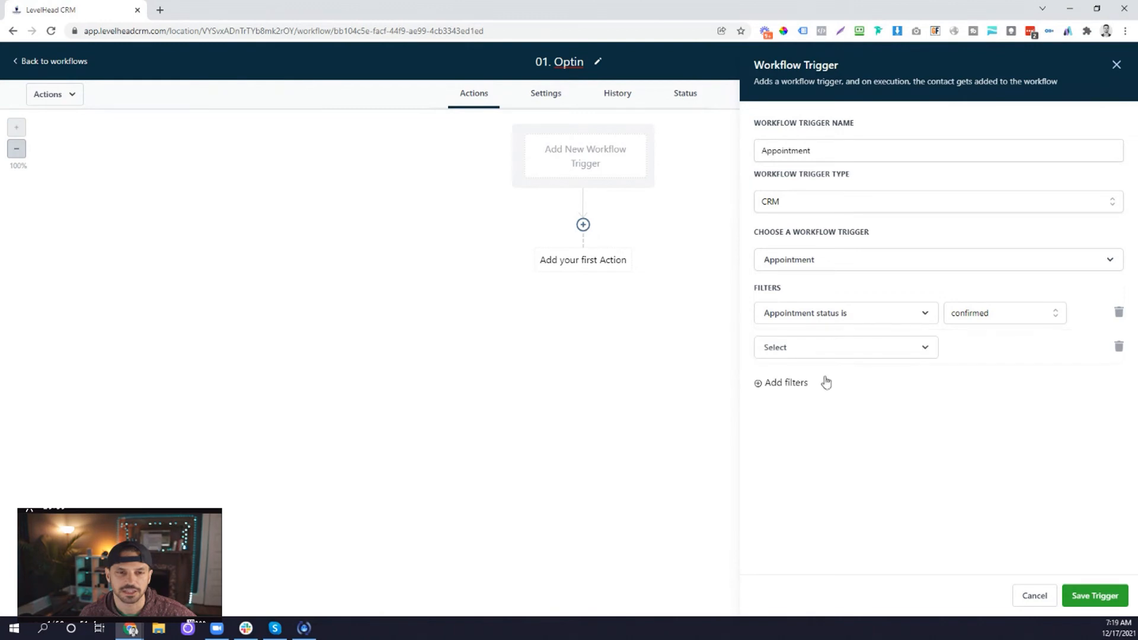
pyautogui.click(869, 350)
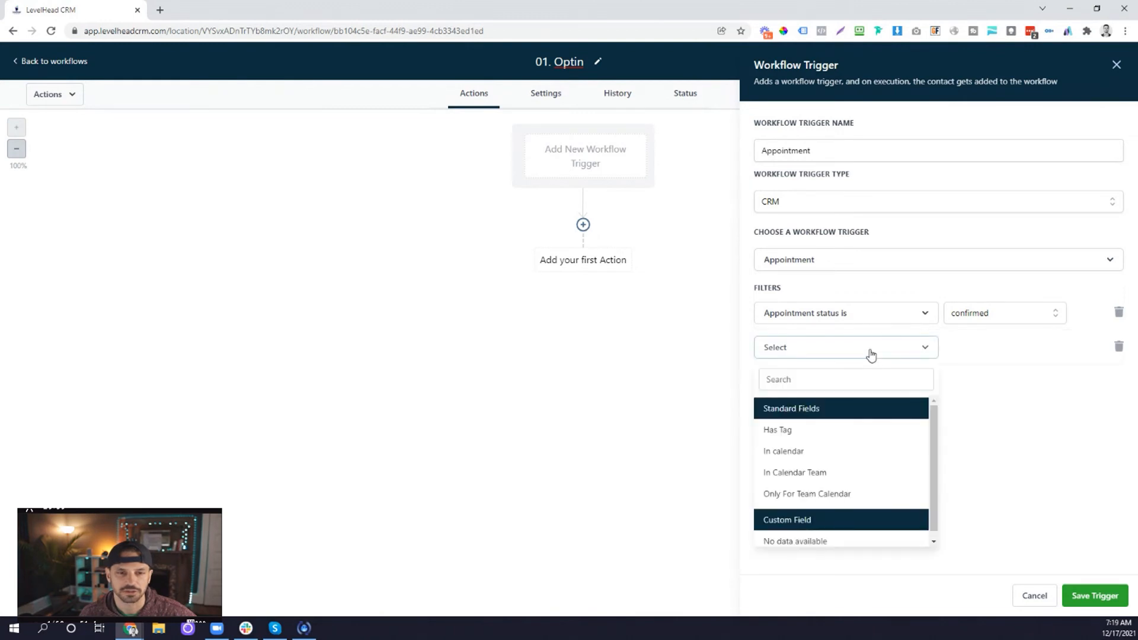
pyautogui.click(797, 431)
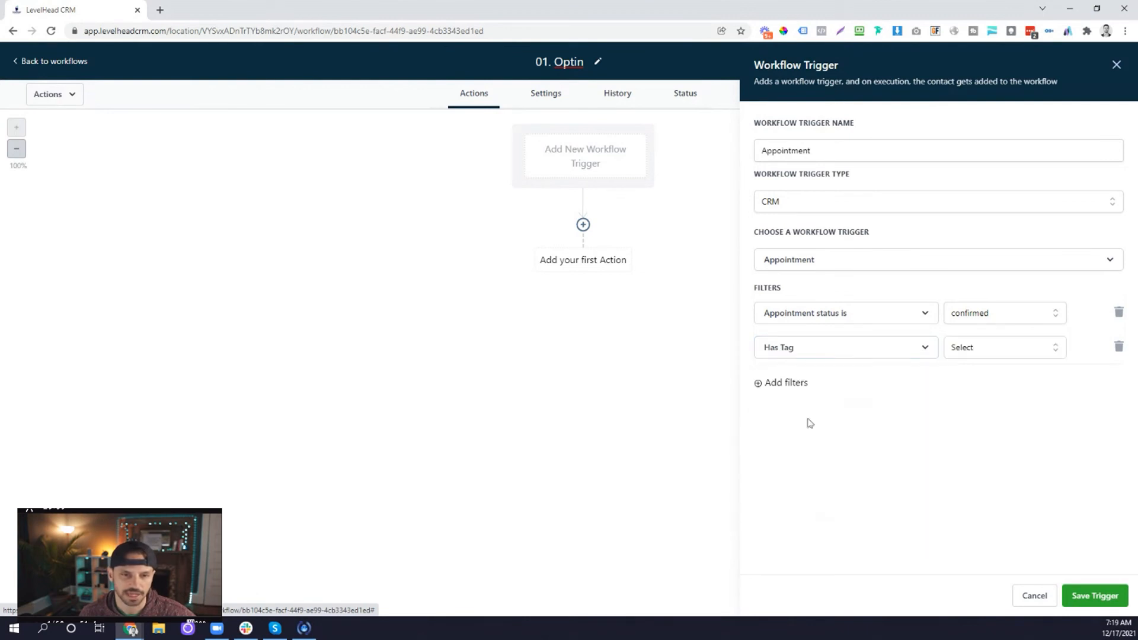
pyautogui.click(982, 350)
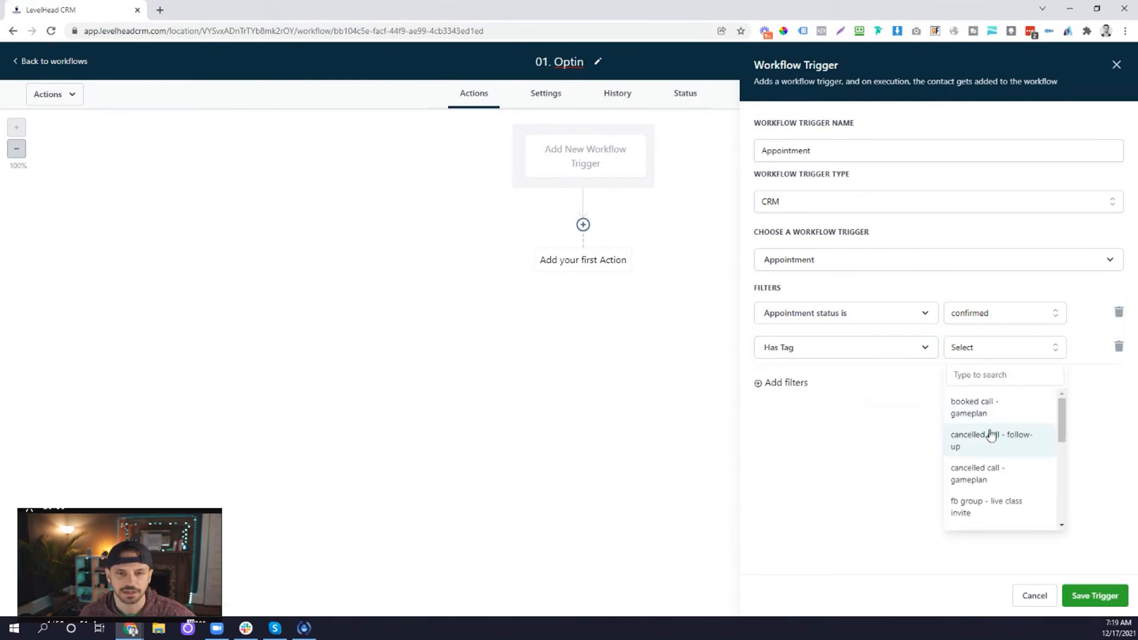
pyautogui.click(986, 448)
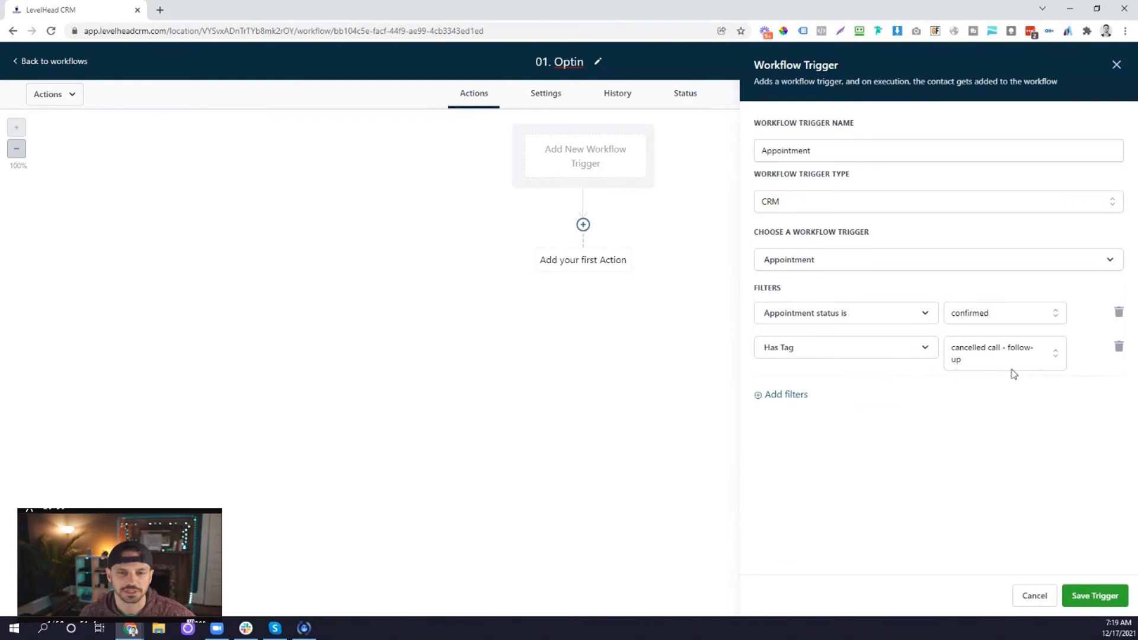
# Review the remaining filter fields, keep only the confirmed status filter filled in, and save the Appointment trigger
pyautogui.click(795, 394)
pyautogui.click(852, 390)
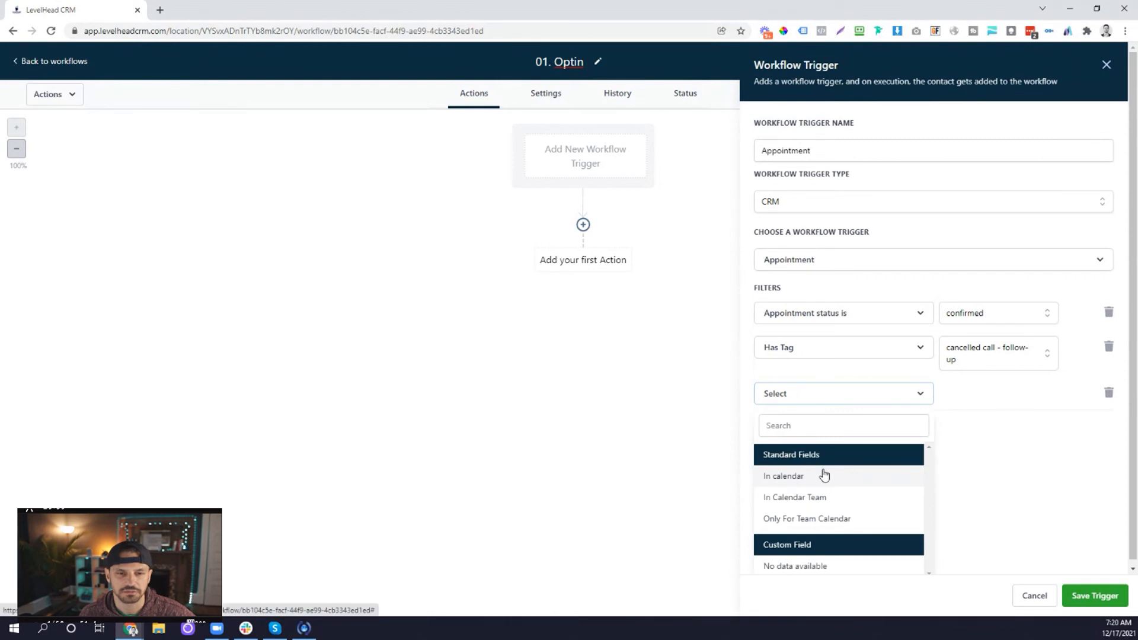
pyautogui.scroll(-2, 841, 481)
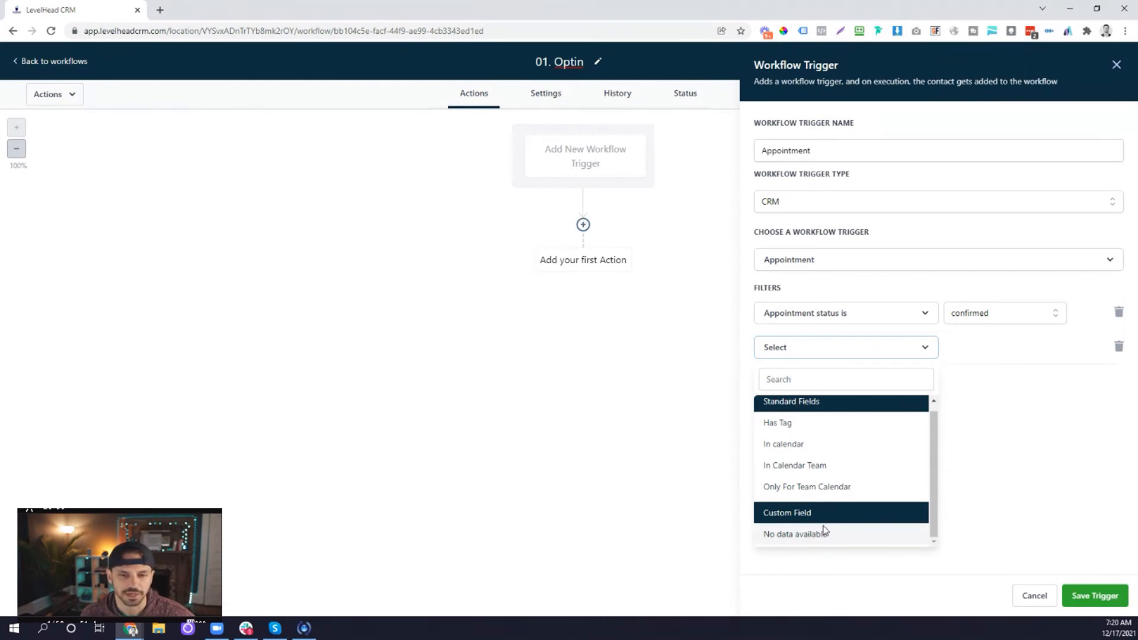
pyautogui.click(982, 491)
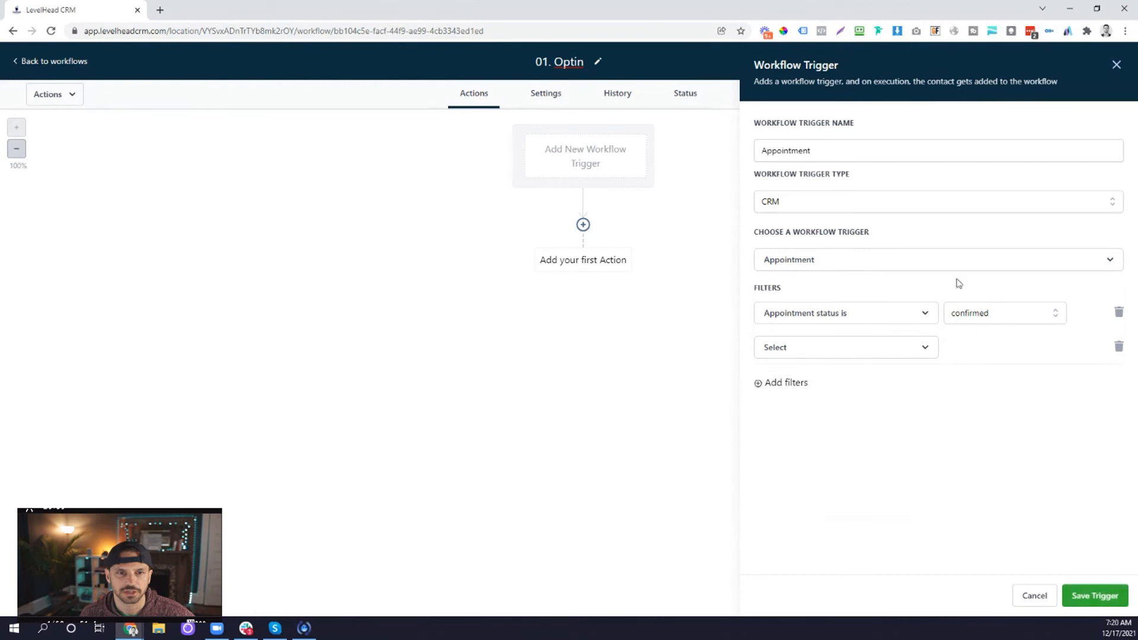
pyautogui.click(835, 146)
pyautogui.click(1098, 596)
pyautogui.click(1098, 596)
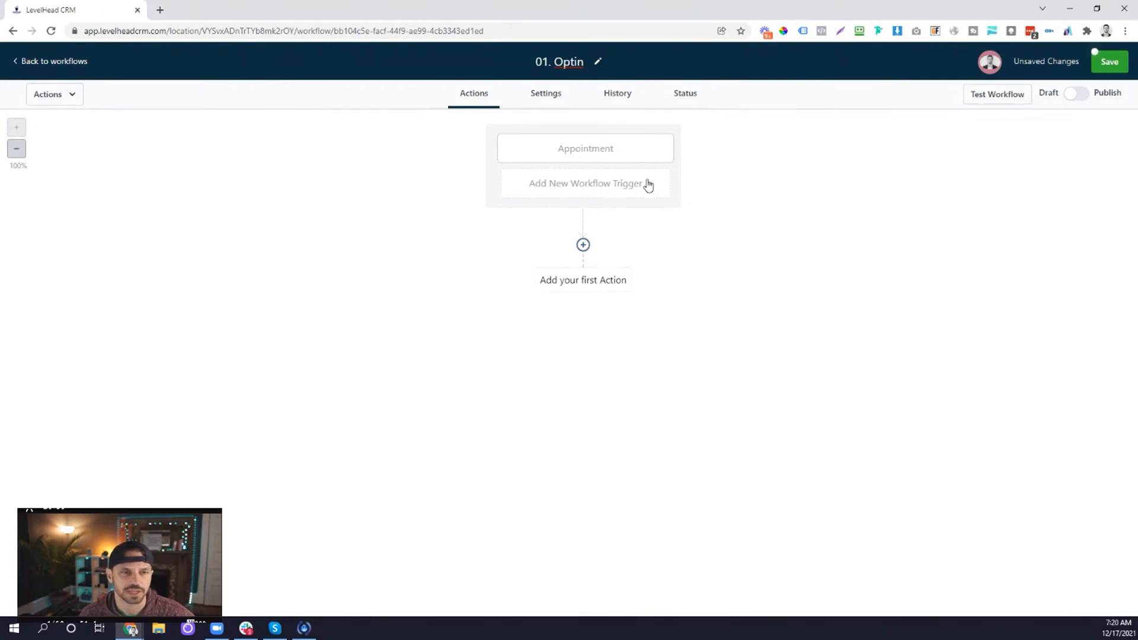
# Look through the available workflow actions, search them for "add", and examine the Add/Update Opportunity settings without saving the action
pyautogui.click(582, 246)
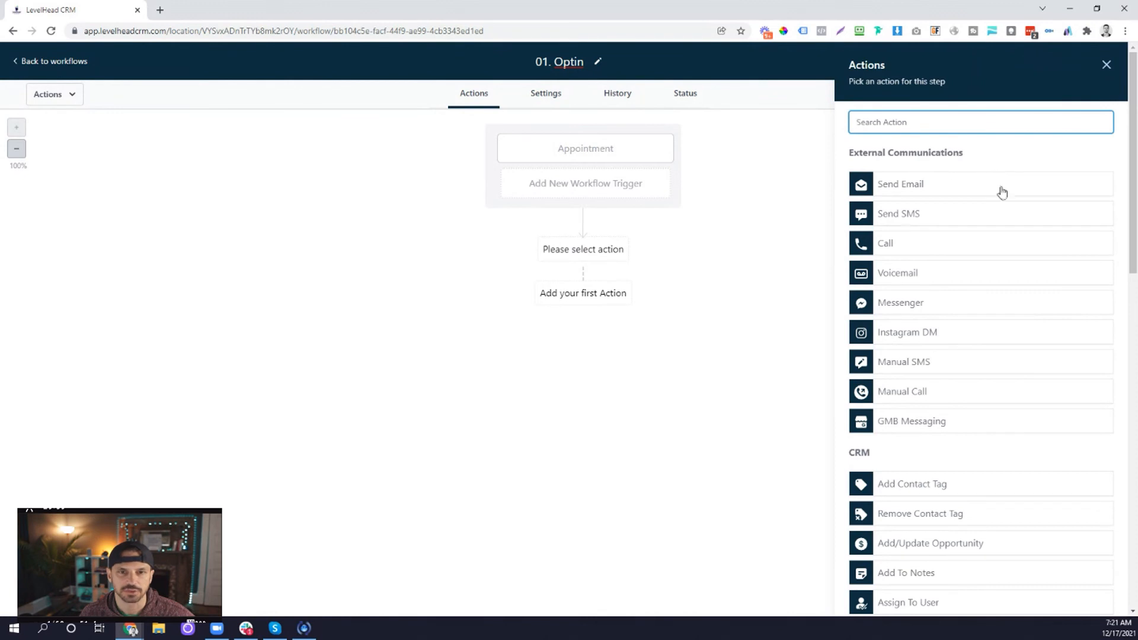
pyautogui.scroll(-4, 1006, 211)
pyautogui.scroll(-10, 1006, 211)
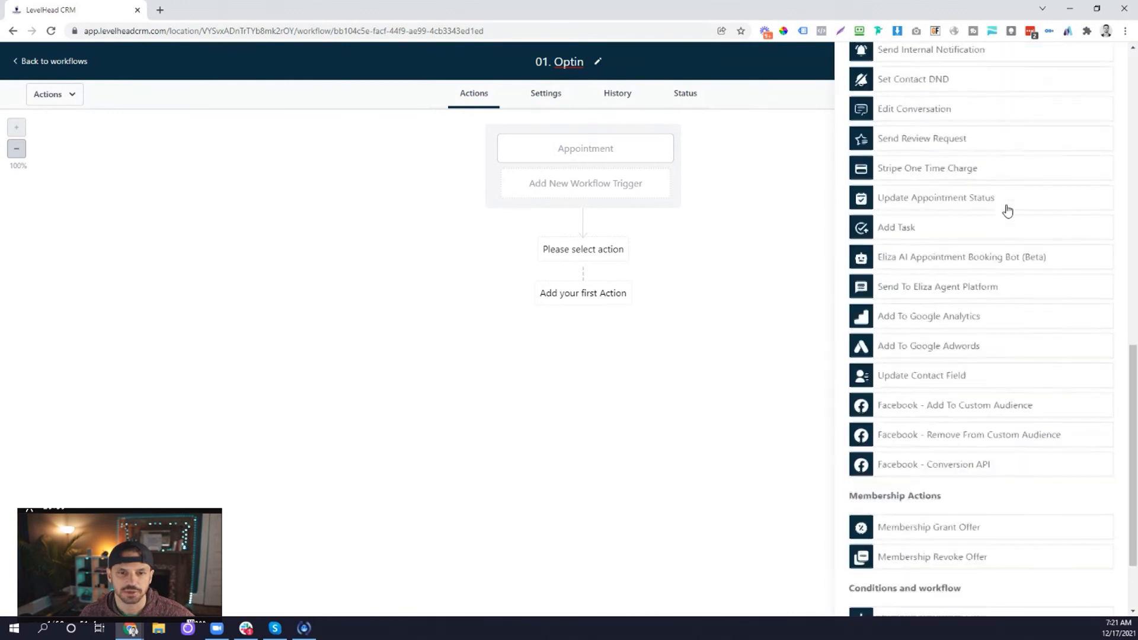
pyautogui.scroll(15, 1005, 210)
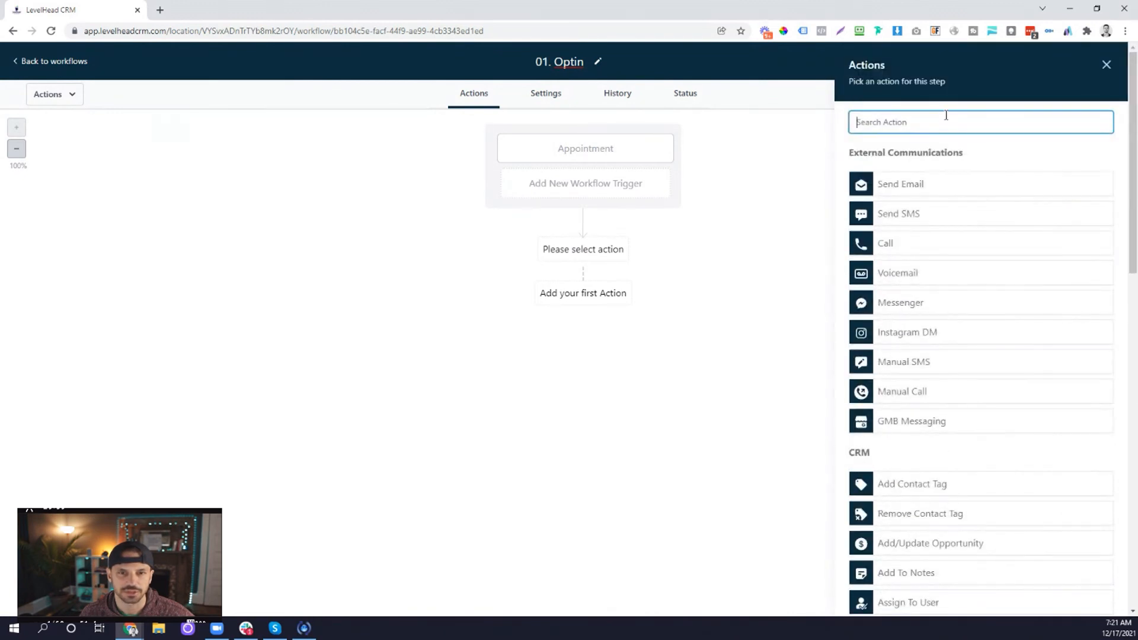
pyautogui.write('add')
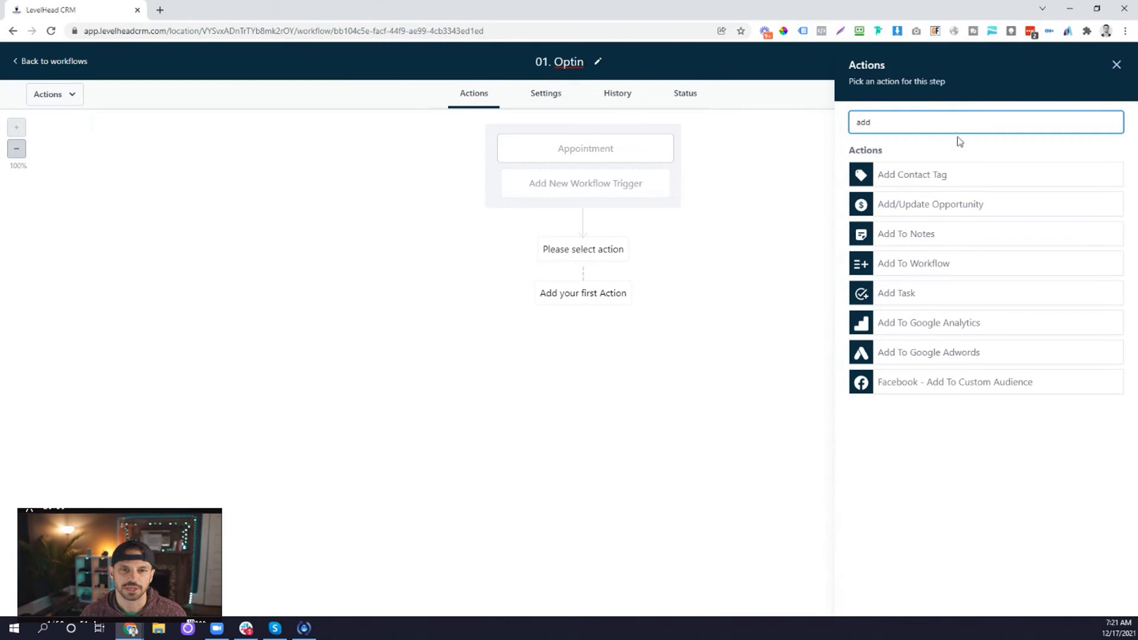
pyautogui.click(946, 207)
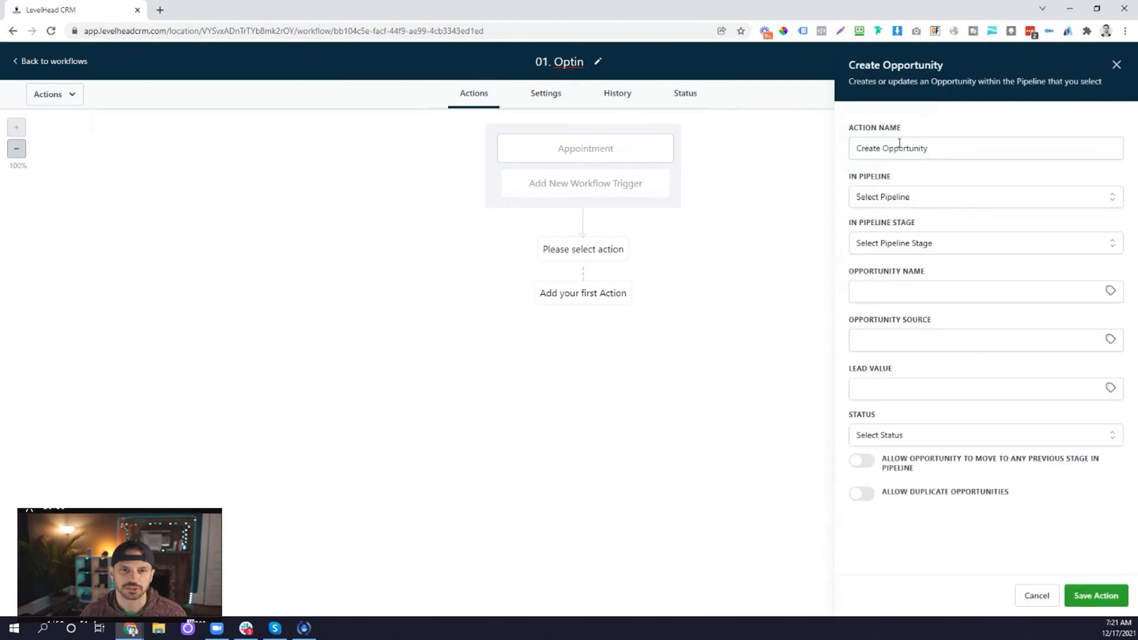
pyautogui.click(945, 151)
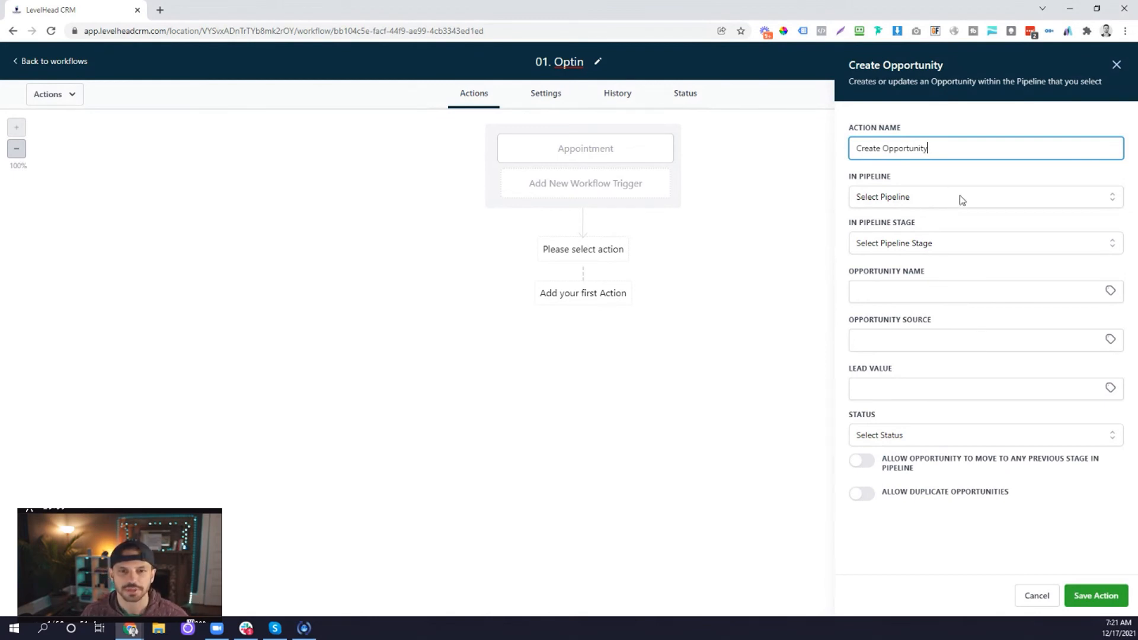
pyautogui.click(1039, 602)
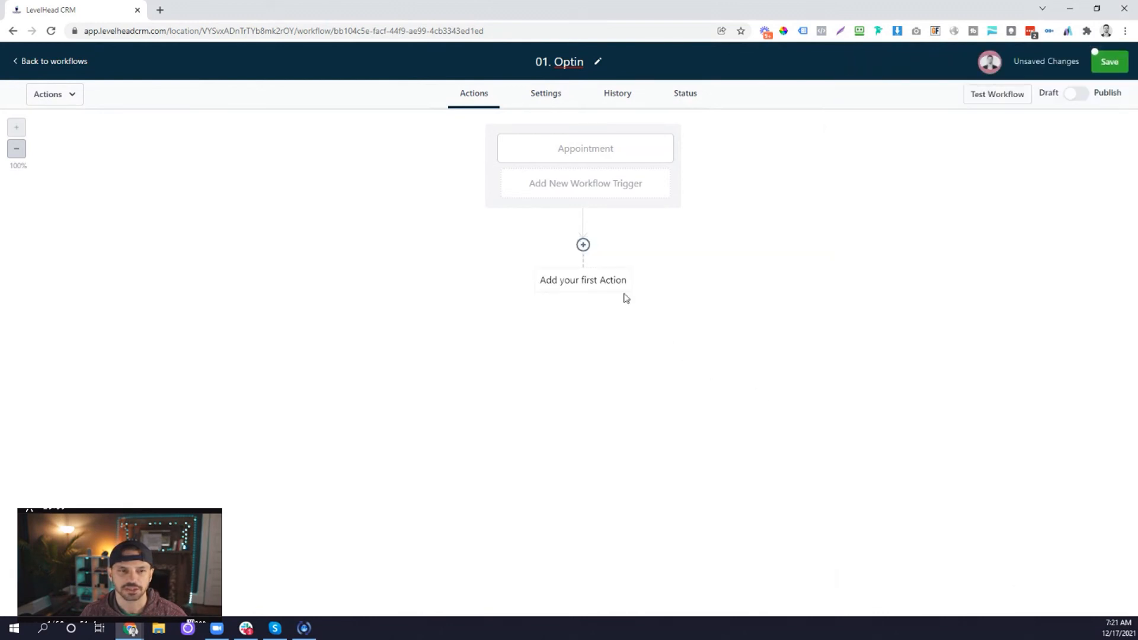
# Start a Send Email action as the first action, with from name {{location.name}} and from email {{location.email}}
pyautogui.click(583, 245)
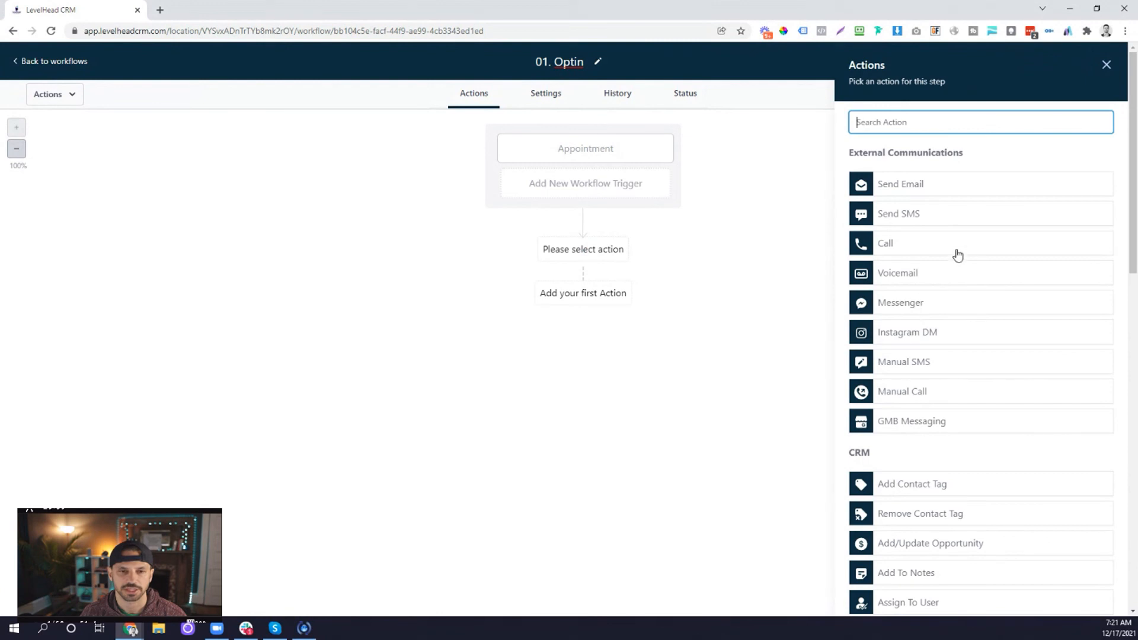
pyautogui.click(933, 188)
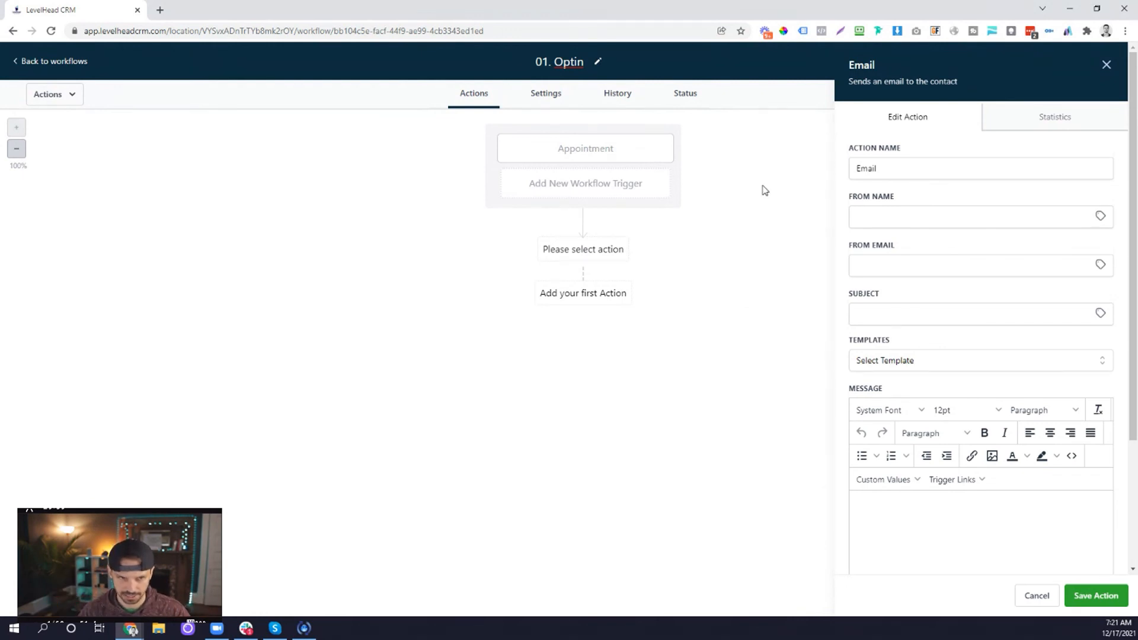
pyautogui.click(892, 219)
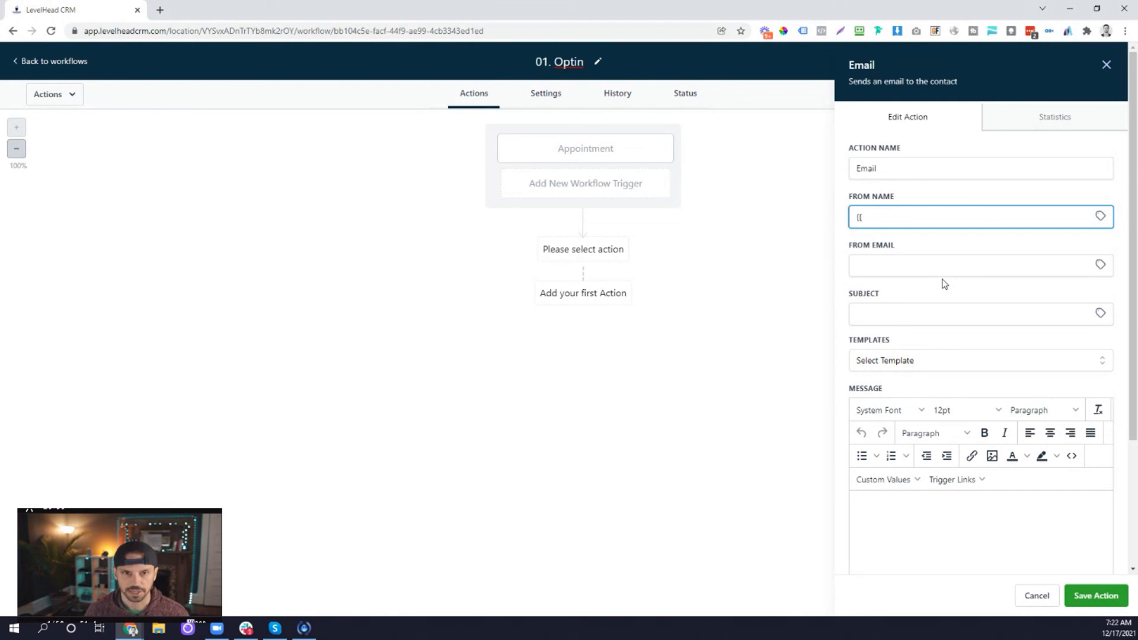
pyautogui.write('n.name')
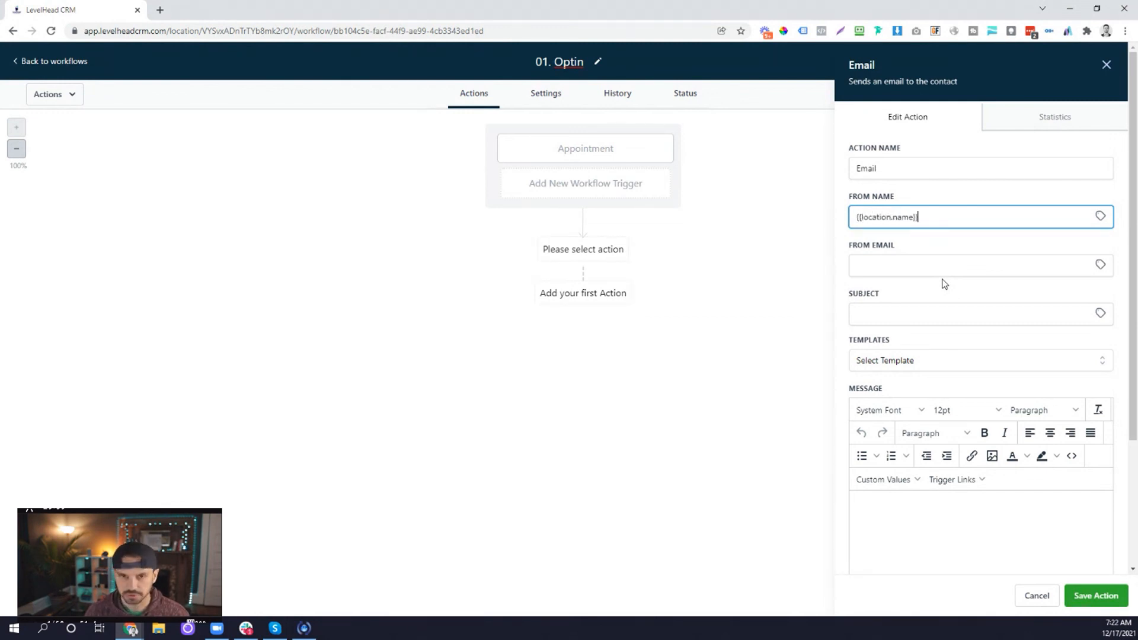
pyautogui.click(945, 270)
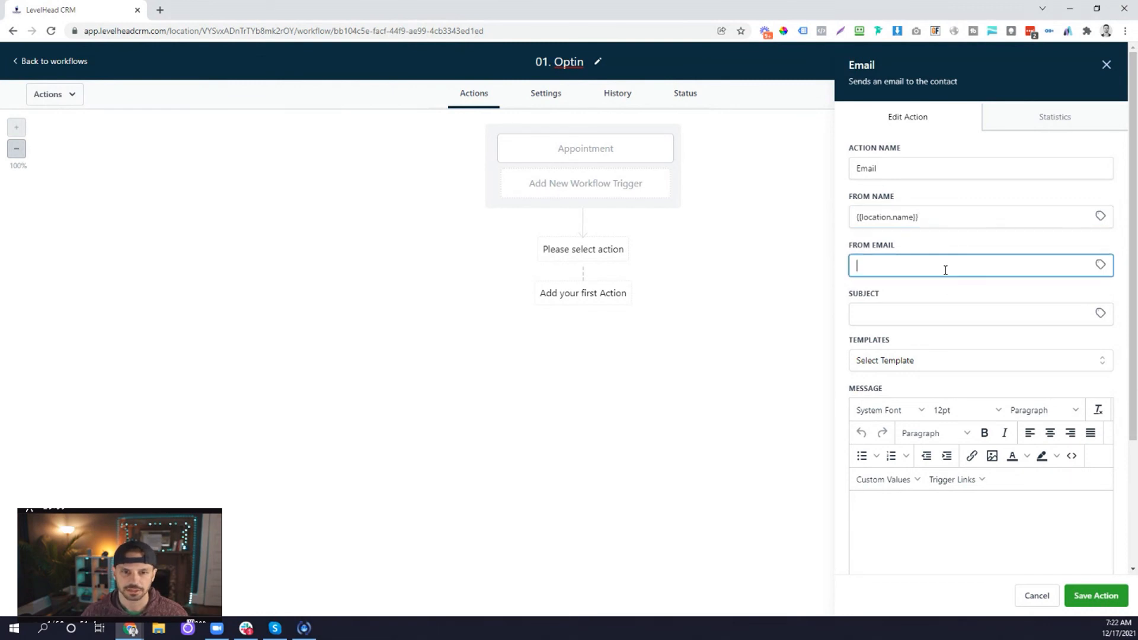
pyautogui.write('{{location.ema')
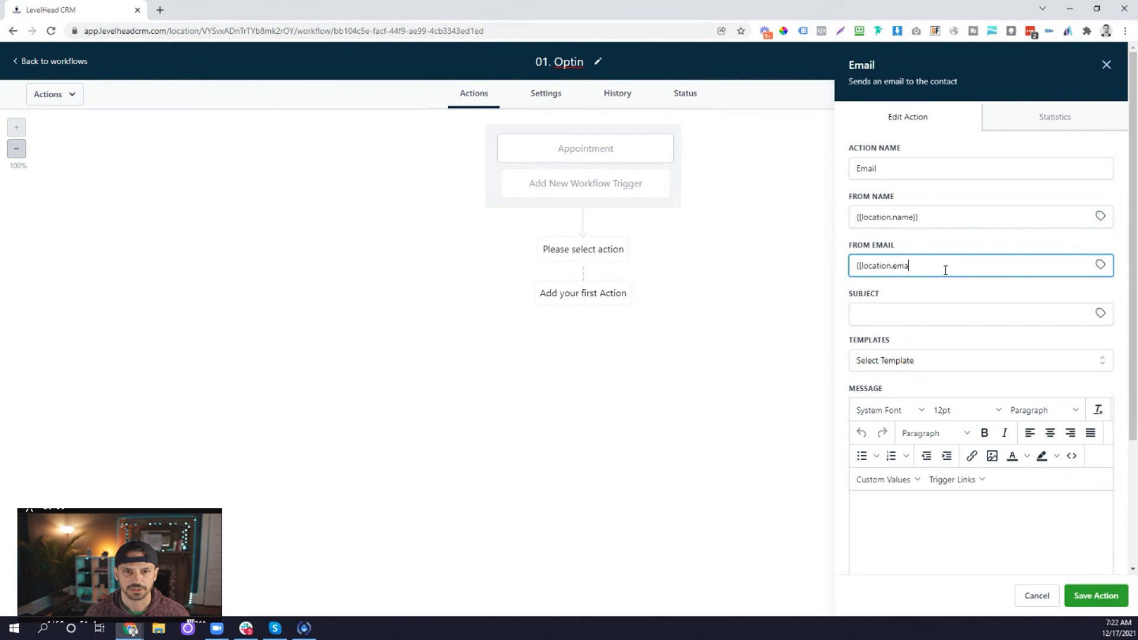
pyautogui.write('il}}')
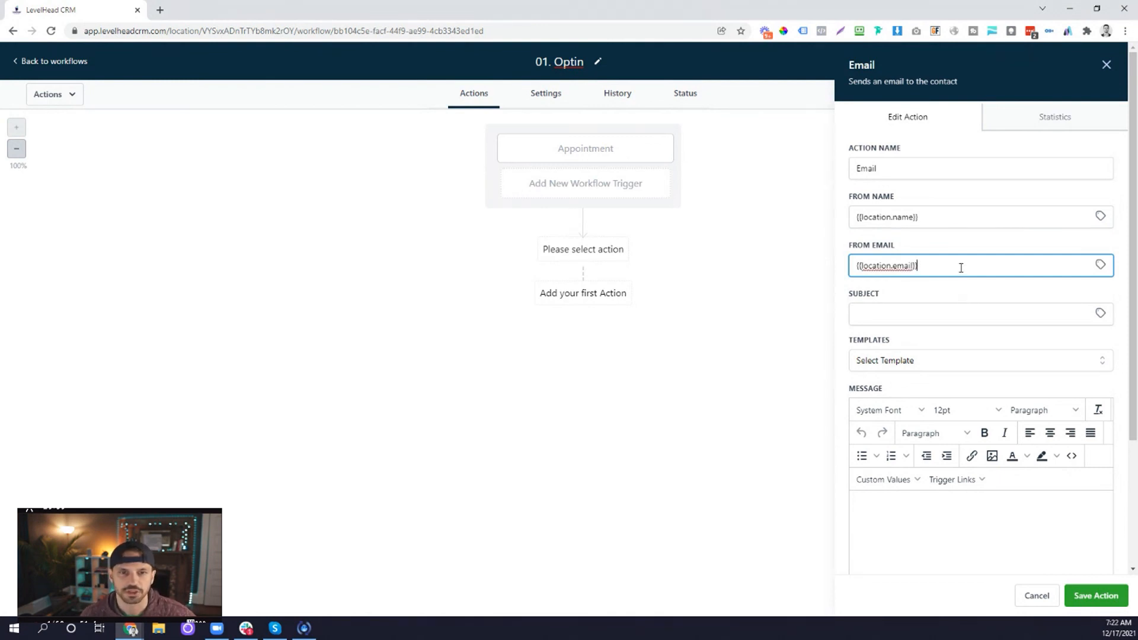
pyautogui.click(906, 166)
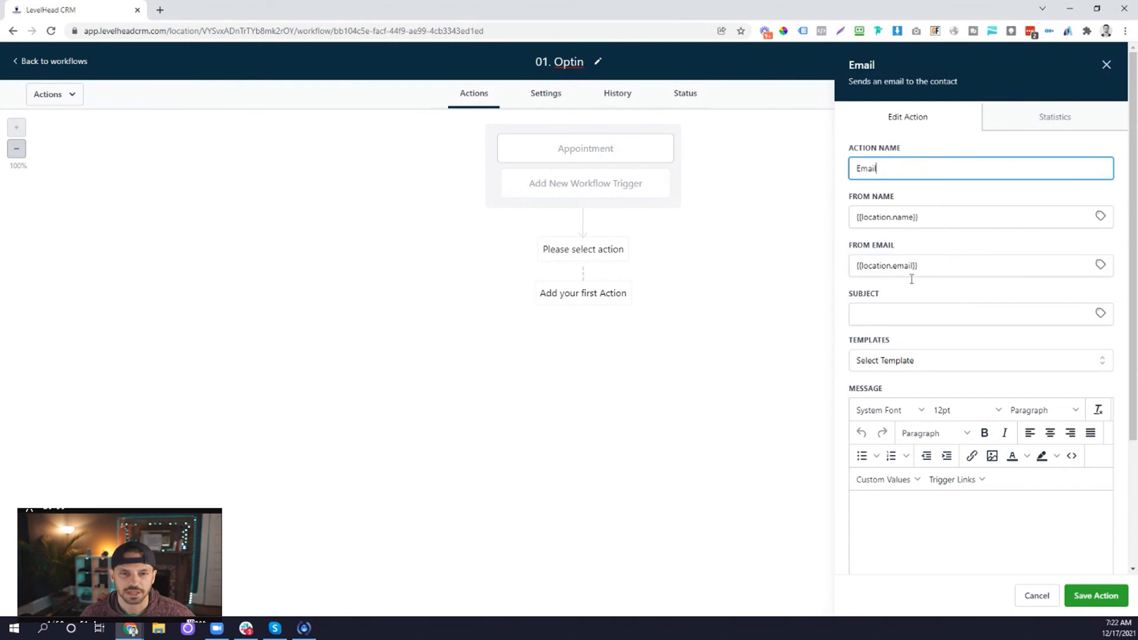
# Enter "test" as both the subject and the message of the email, and save the action
pyautogui.click(899, 316)
pyautogui.scroll(-2, 920, 546)
pyautogui.click(927, 420)
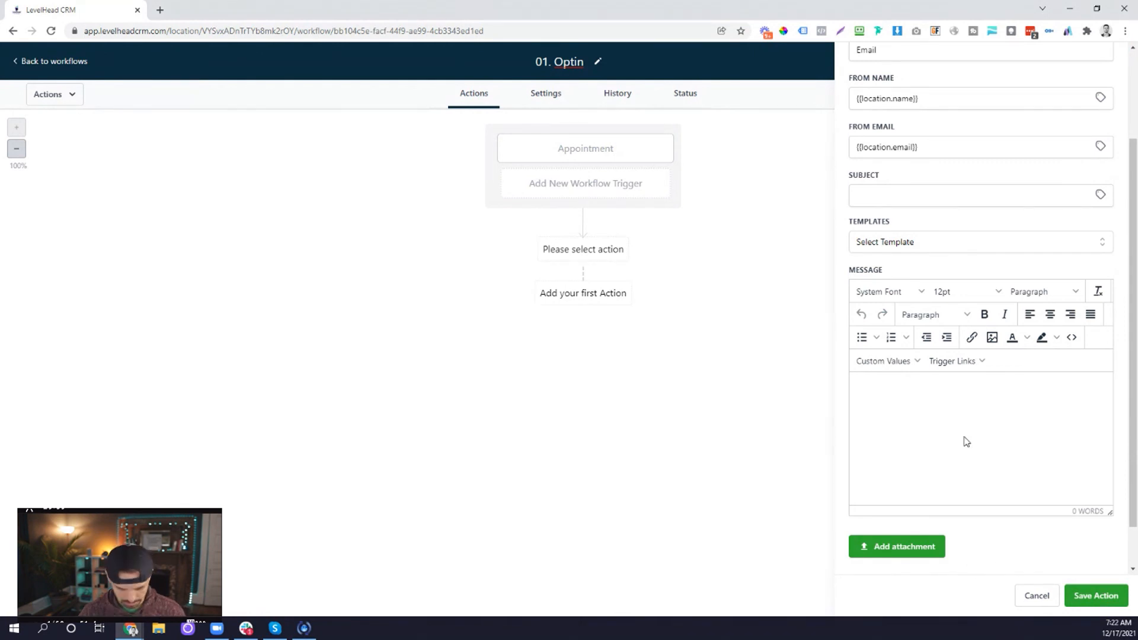
pyautogui.write('test')
pyautogui.click(927, 195)
pyautogui.write('test')
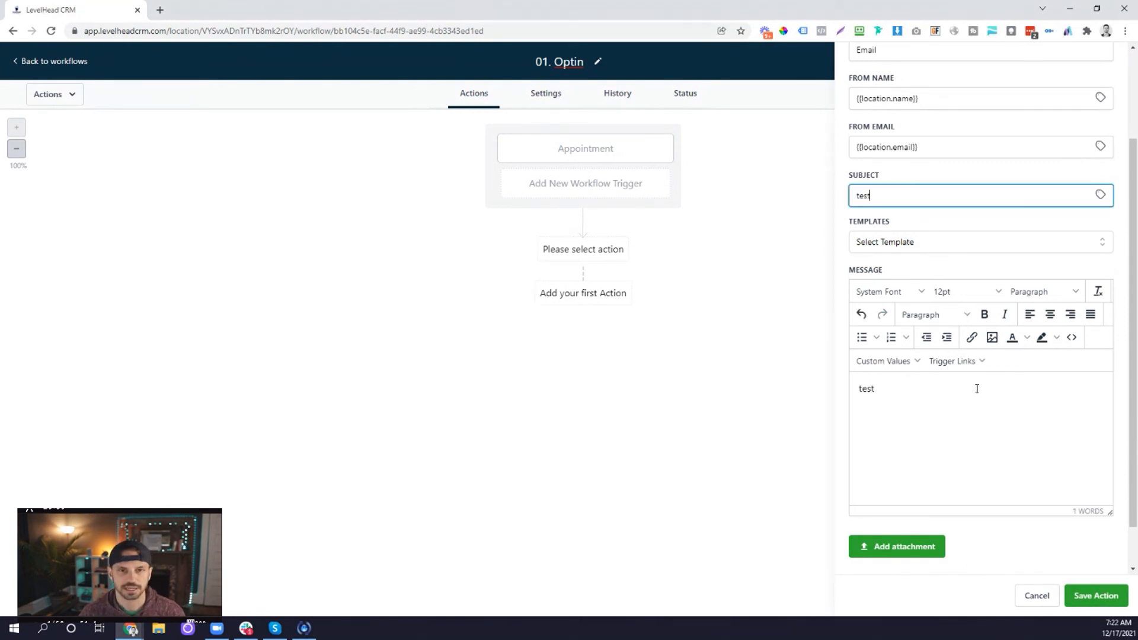
pyautogui.scroll(2, 968, 328)
pyautogui.scroll(-2, 1008, 401)
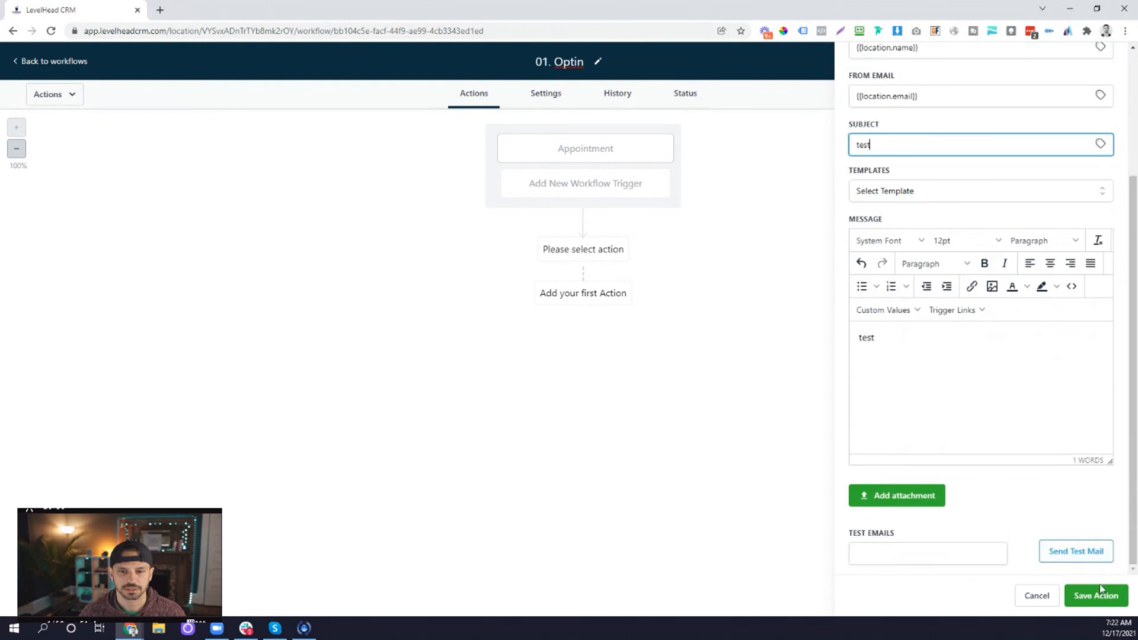
pyautogui.click(1095, 595)
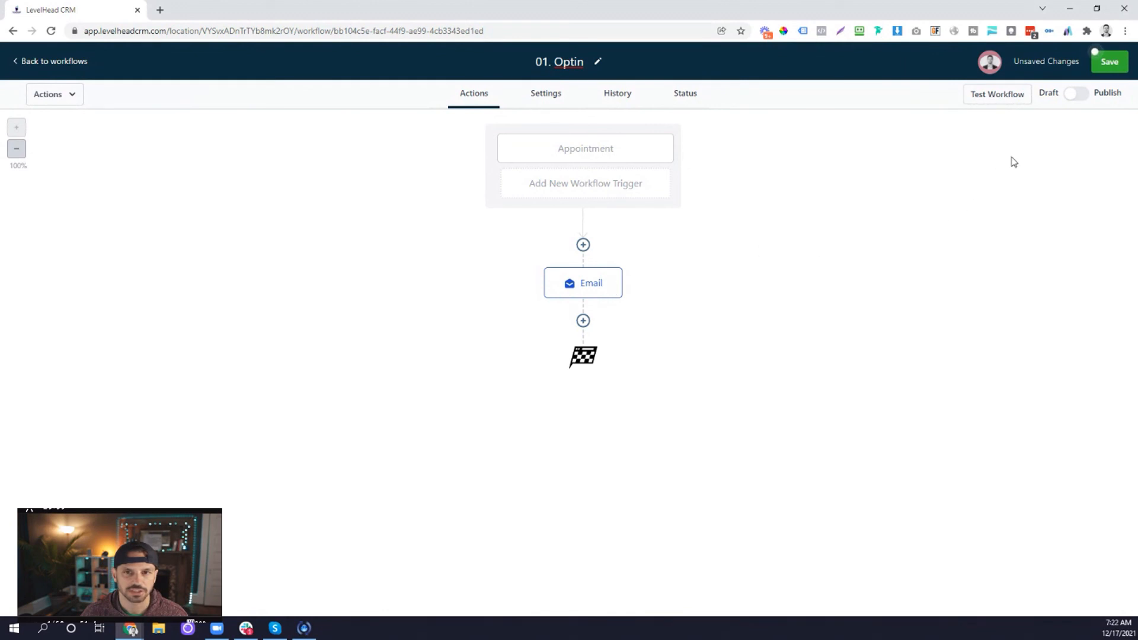
# Switch the 01. Optin workflow from draft to published and save it
pyautogui.click(1078, 96)
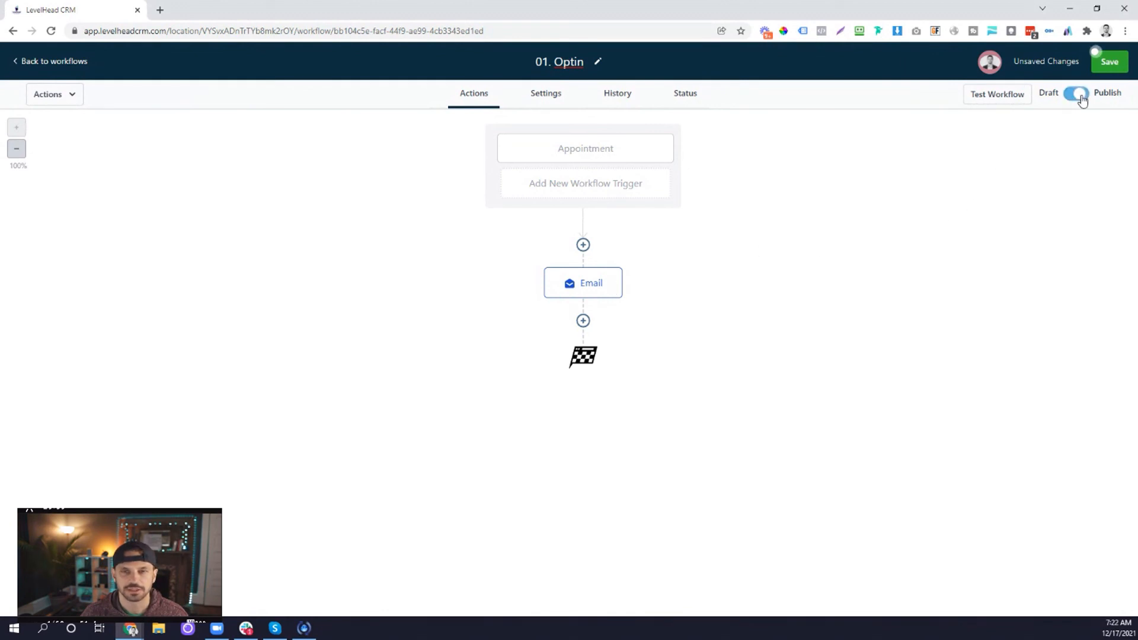
pyautogui.click(1115, 68)
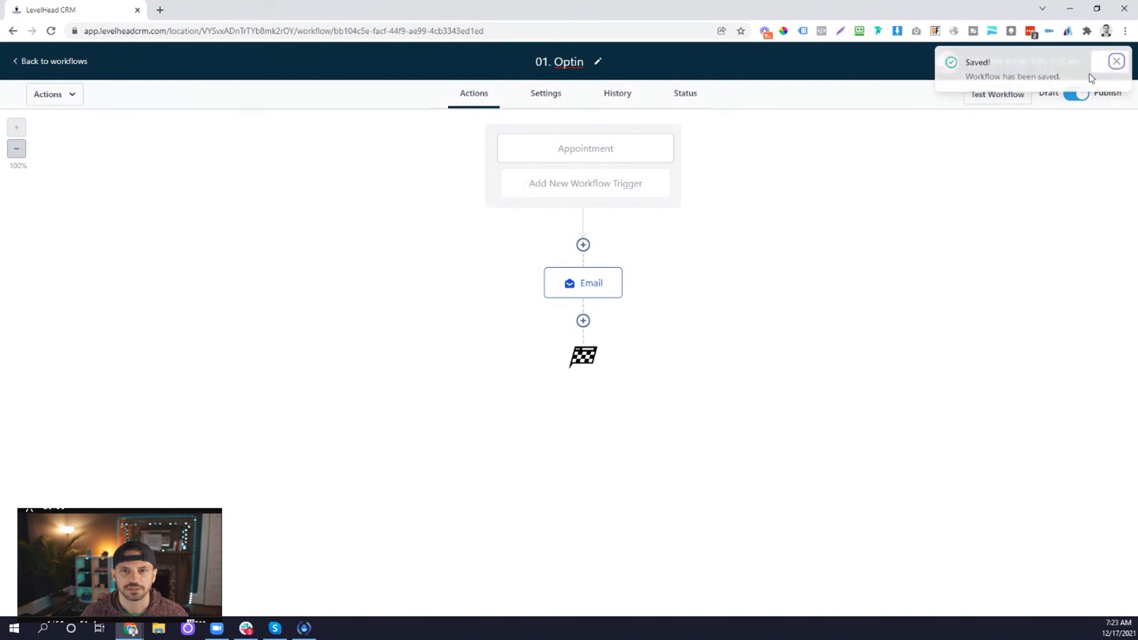
# Check the Test Workflow options and its contact selection, and close them without running a test
pyautogui.click(989, 98)
pyautogui.click(936, 148)
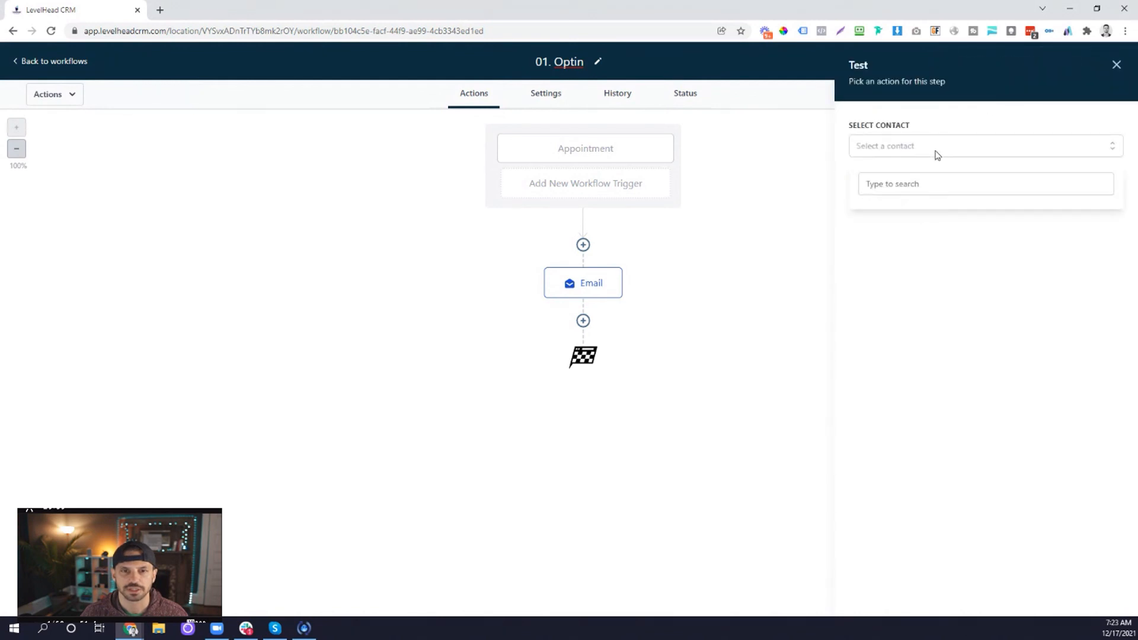
pyautogui.click(927, 145)
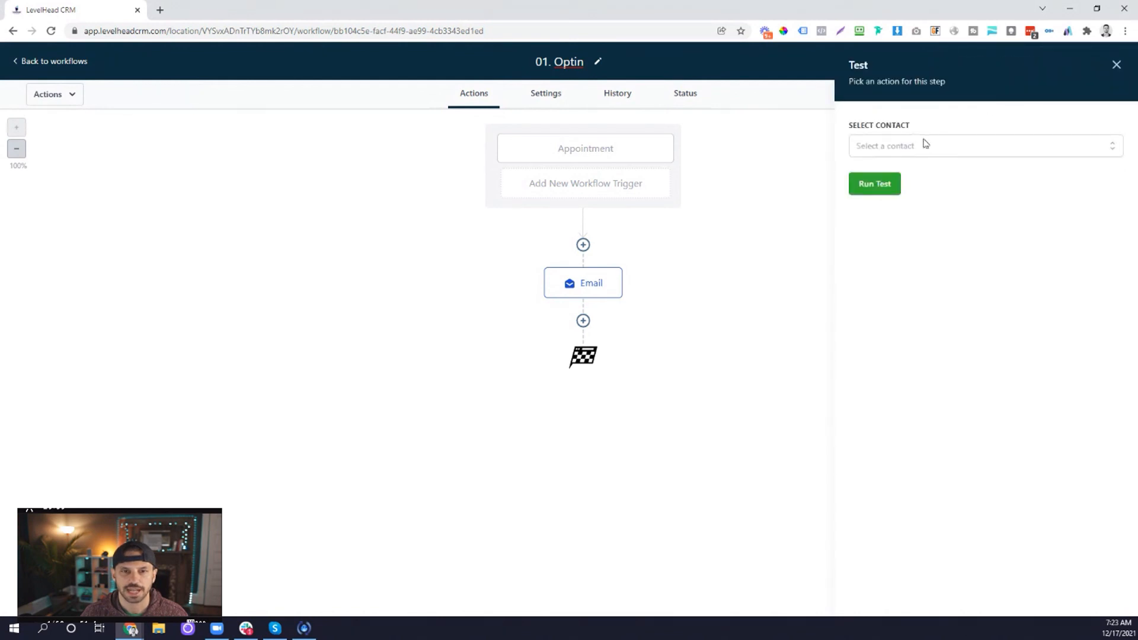
pyautogui.click(962, 146)
pyautogui.click(957, 233)
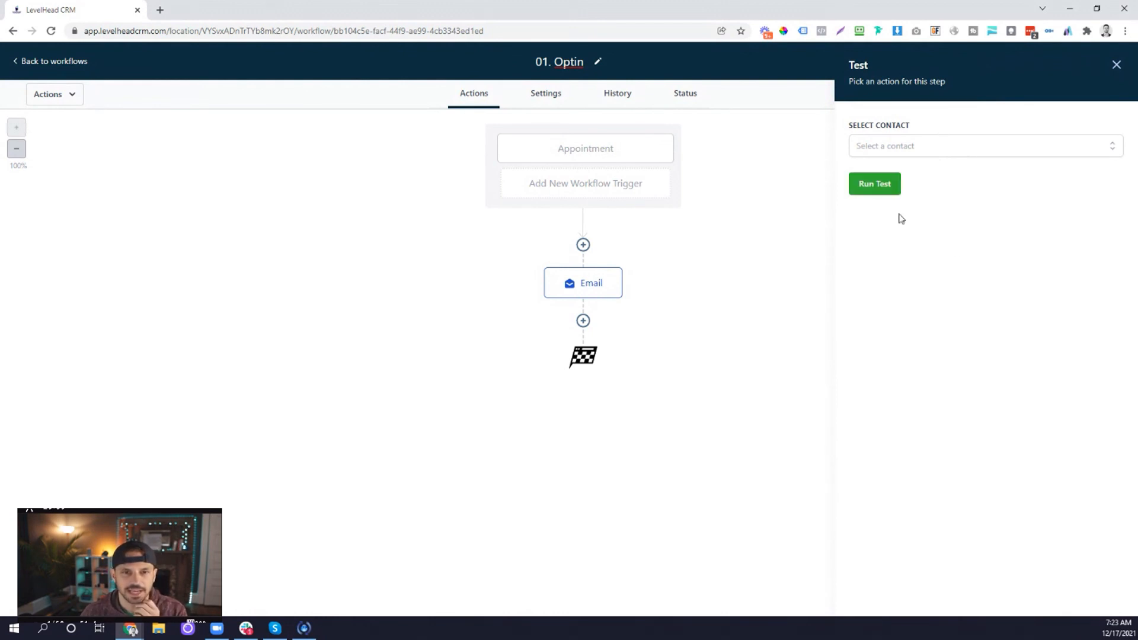
pyautogui.click(1115, 65)
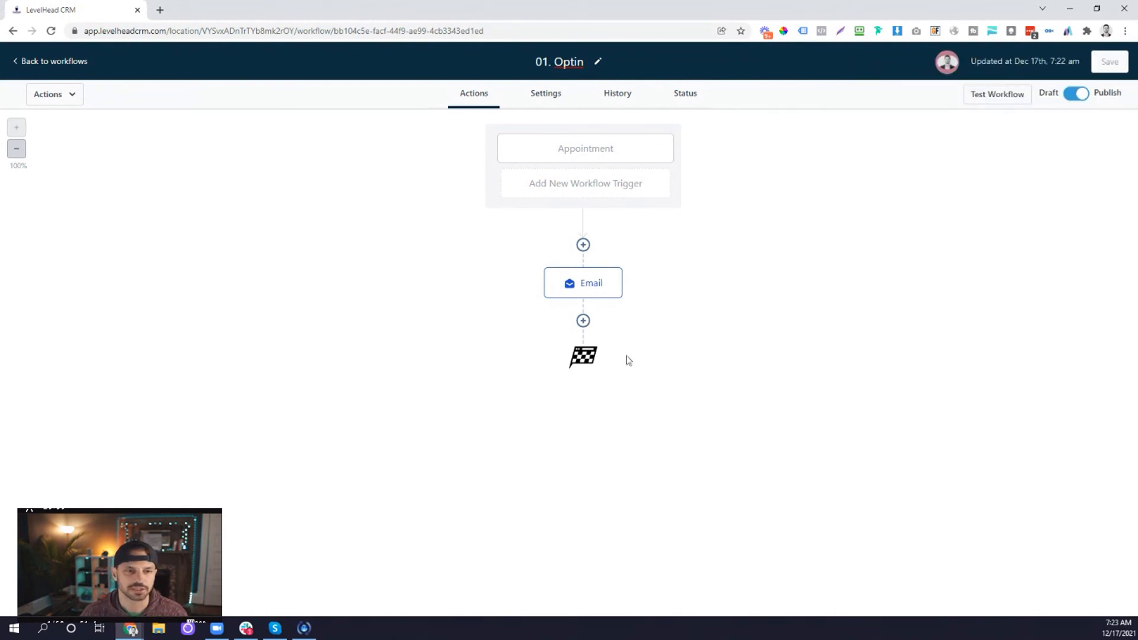
# Add a Wait action after the email with a time delay of 1 minute and save the action
pyautogui.click(583, 320)
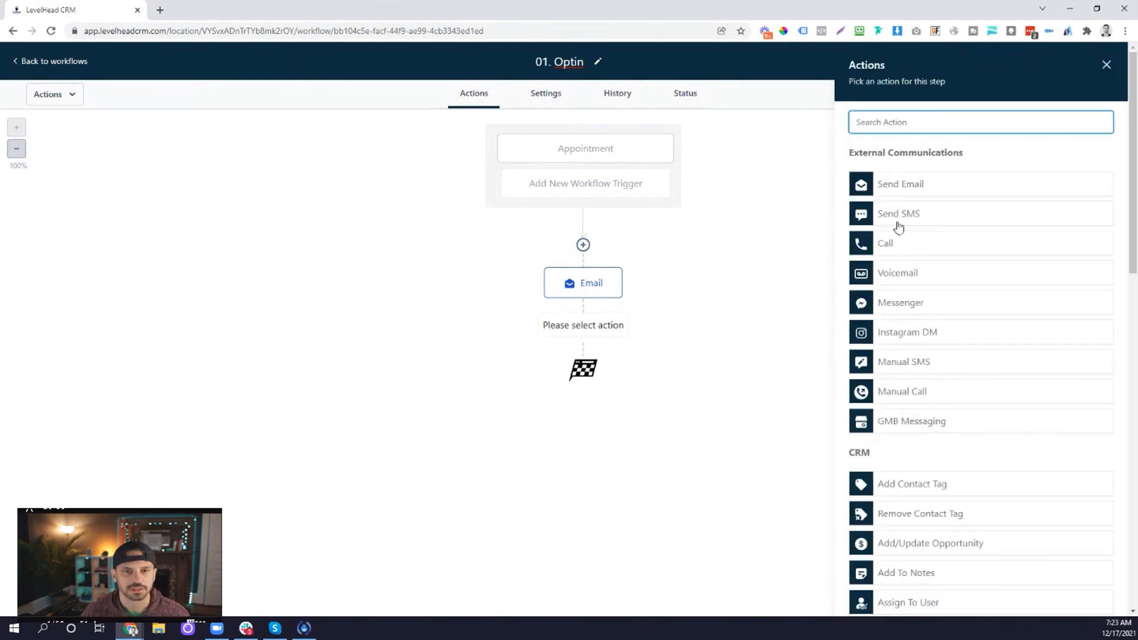
pyautogui.scroll(-3, 904, 314)
pyautogui.scroll(3, 905, 228)
pyautogui.write('wa')
pyautogui.click(901, 184)
pyautogui.click(810, 257)
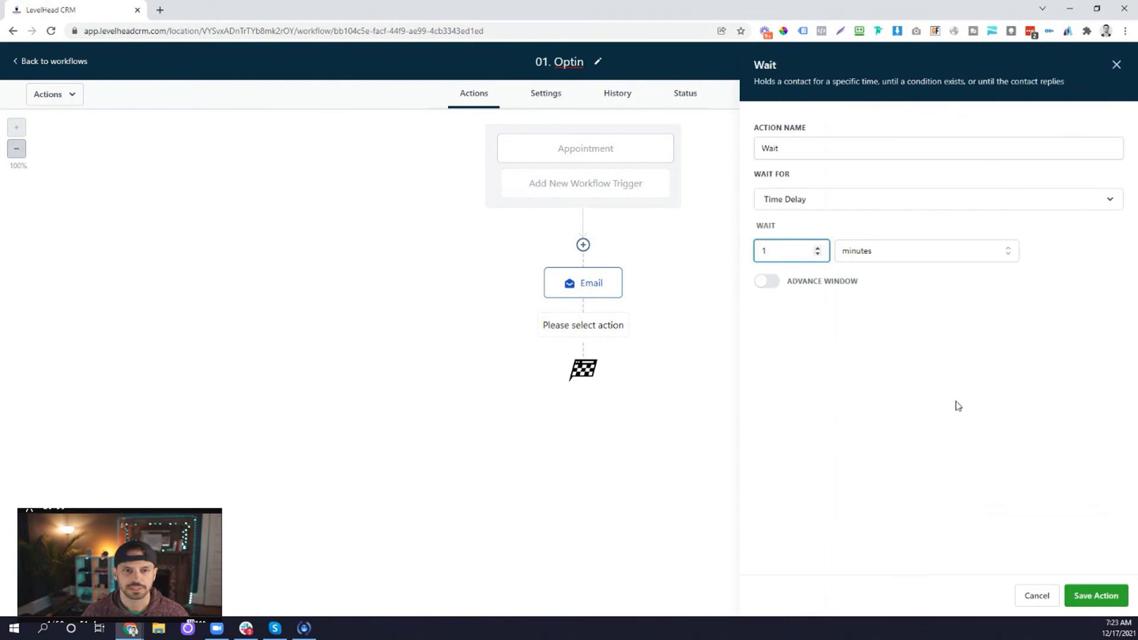
pyautogui.click(1076, 594)
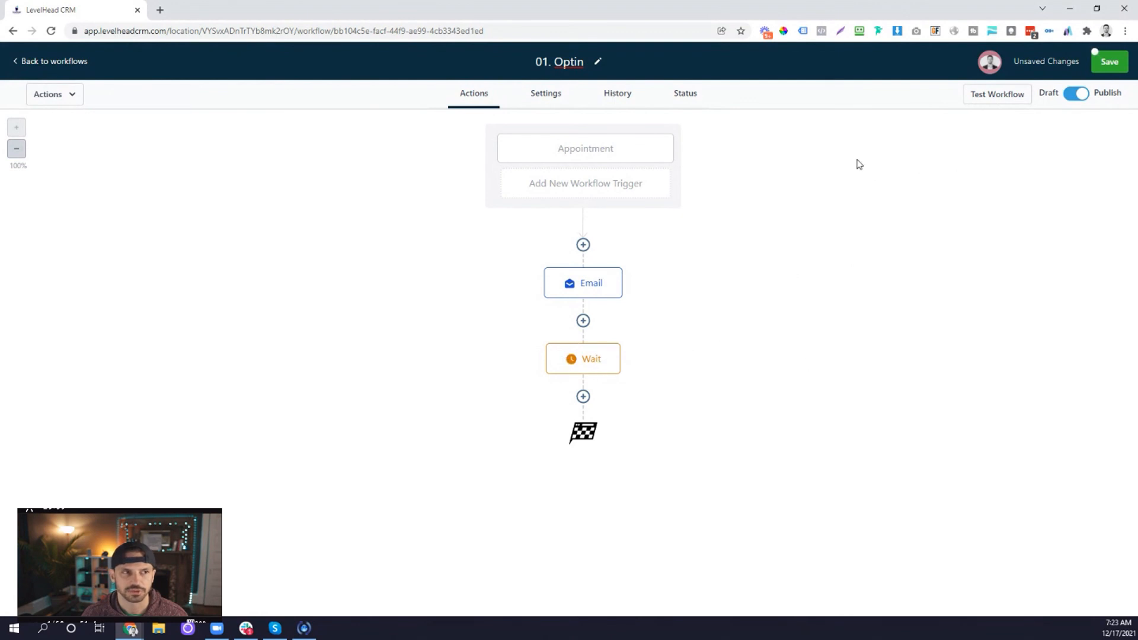
# Leave the workflow builder and return to the workflow list of the 02. LEAD MAGNET DELIVERY folder
pyautogui.click(69, 61)
pyautogui.click(668, 376)
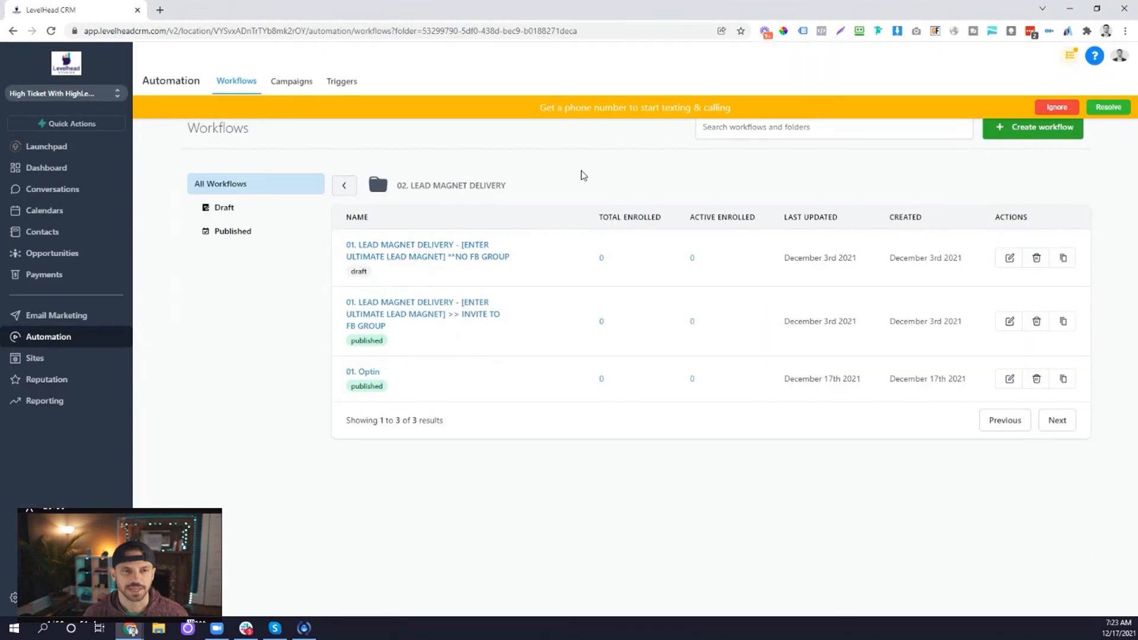